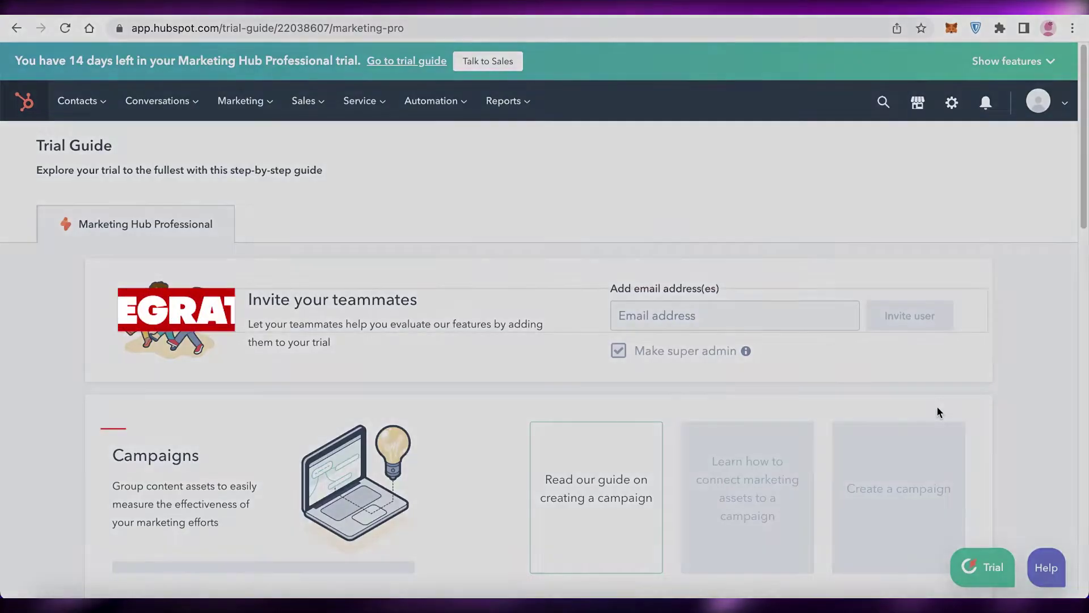
Step: Bring up the Workspaces pane and check the notifications panel
scroll(937, 406, down, 6)
scroll(937, 410, down, 3)
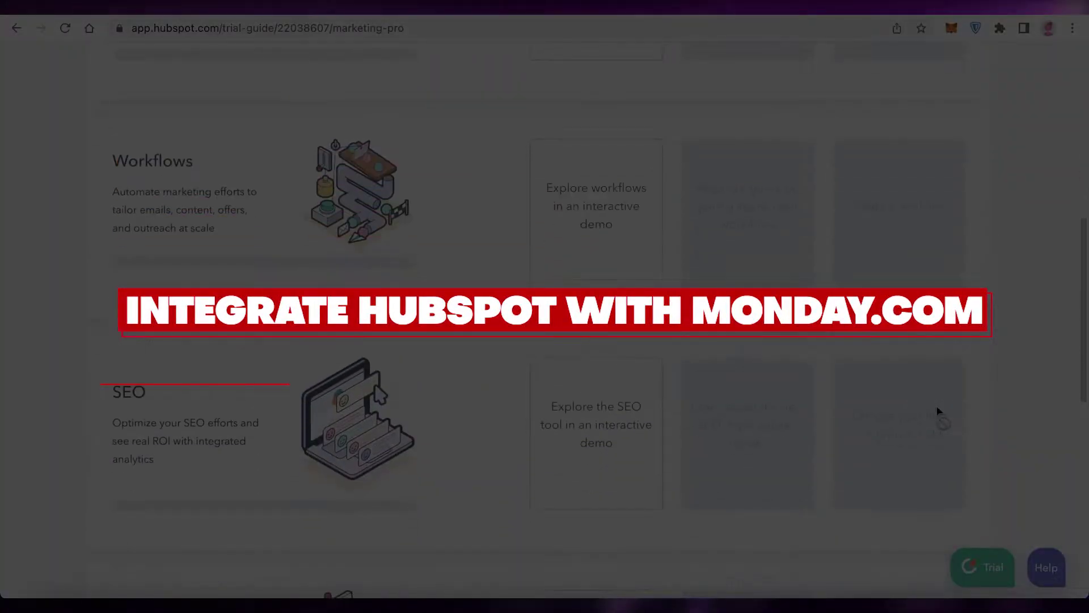
scroll(1072, 170, up, 8)
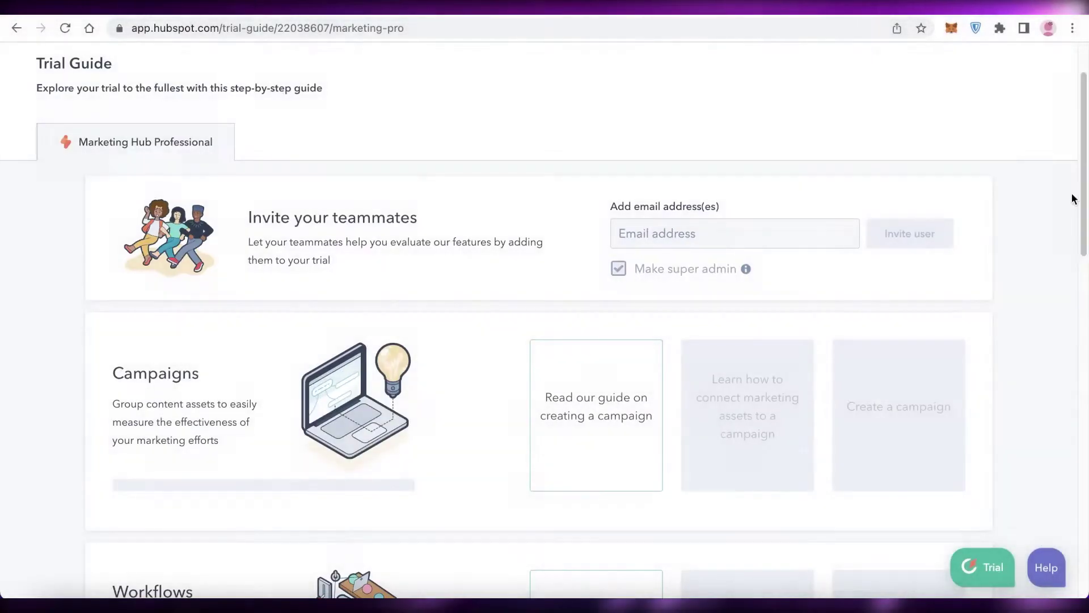
scroll(1076, 295, up, 2)
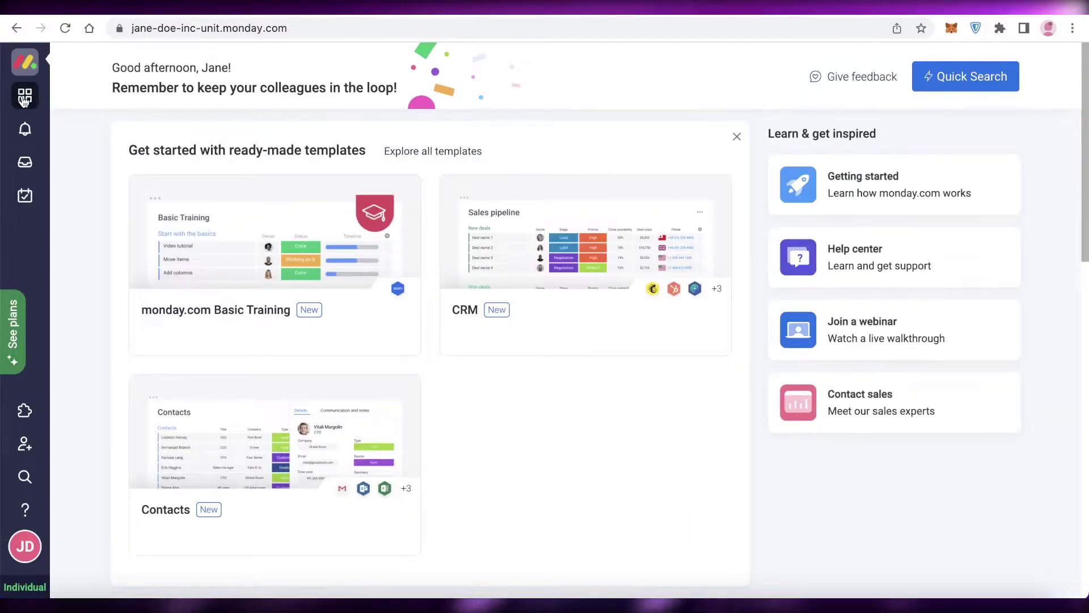
click(24, 101)
click(25, 128)
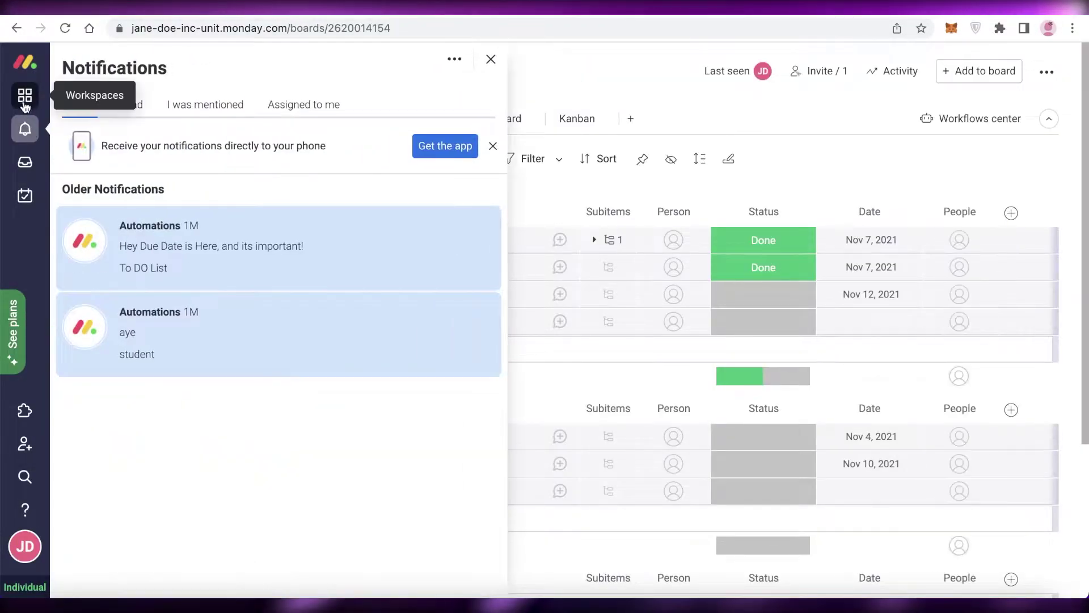
click(24, 100)
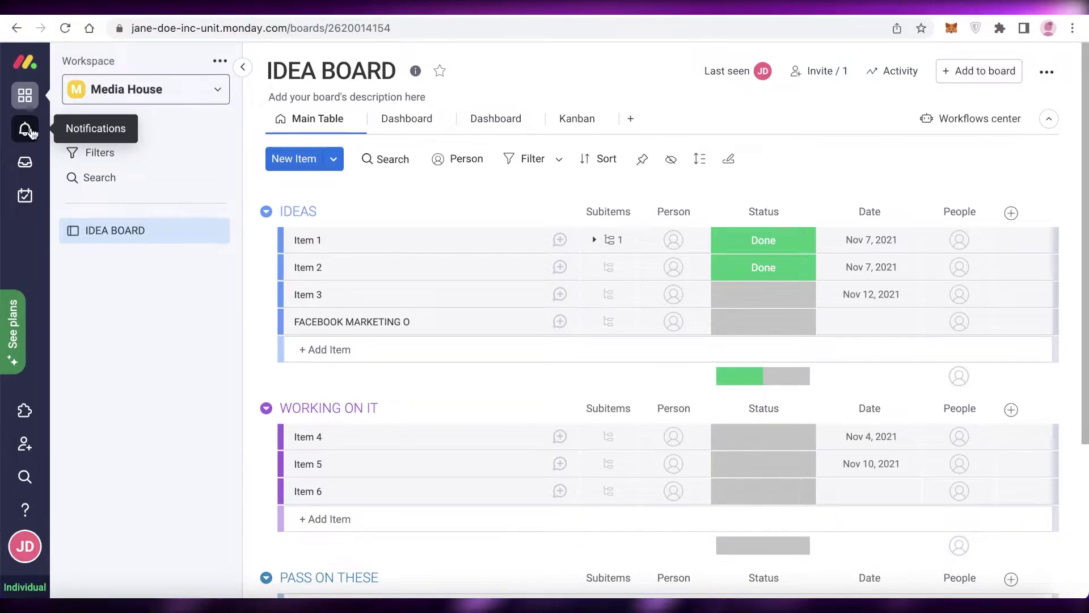
scroll(255, 128, down, 4)
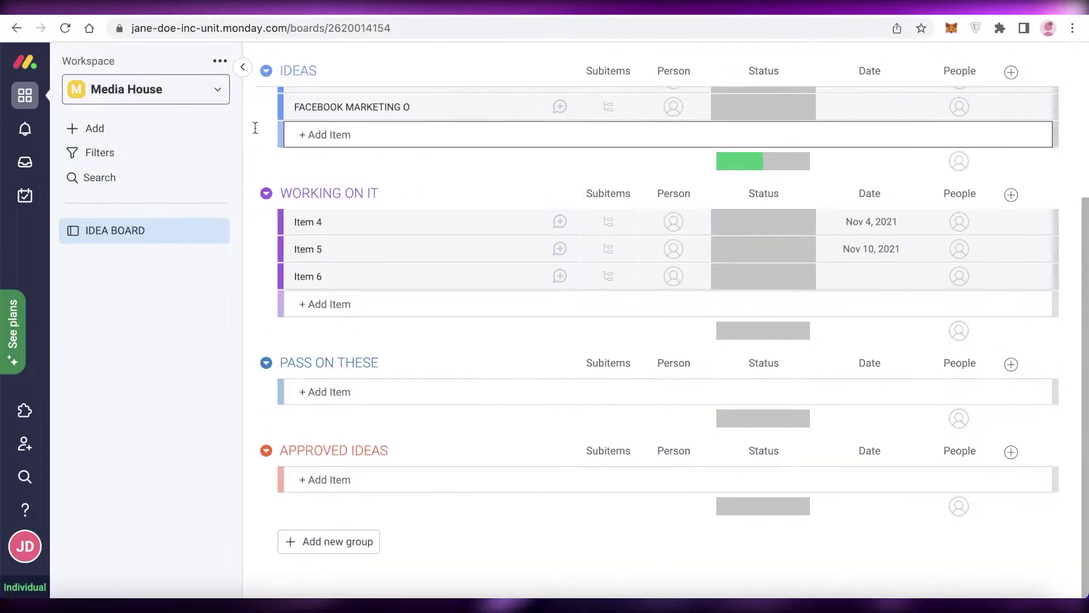
click(25, 126)
click(27, 98)
Step: Switch the workspace to Bowtie and open the Product Development board
click(142, 89)
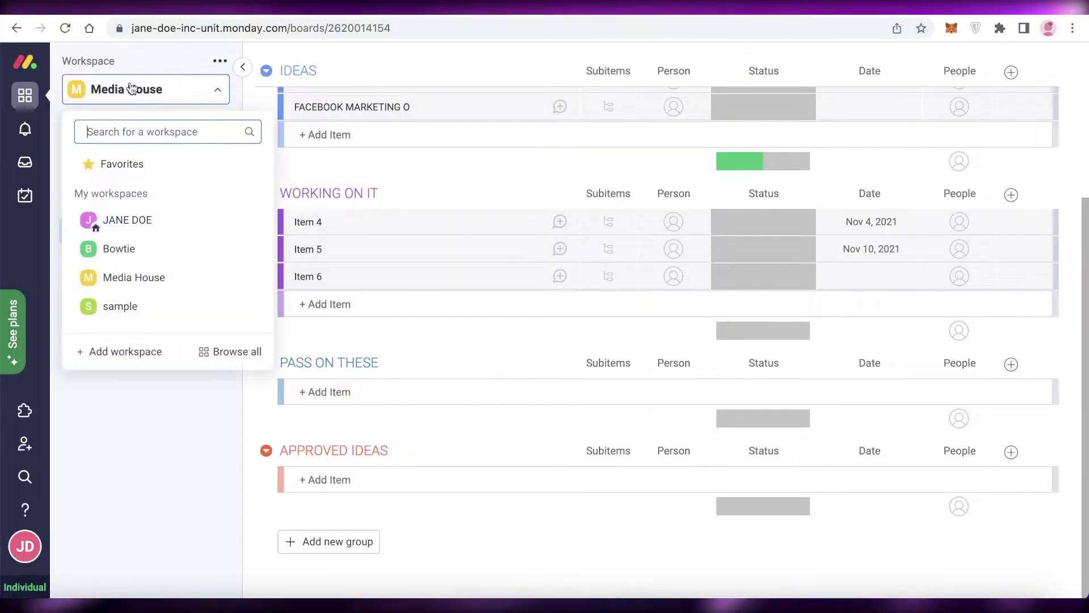
click(117, 222)
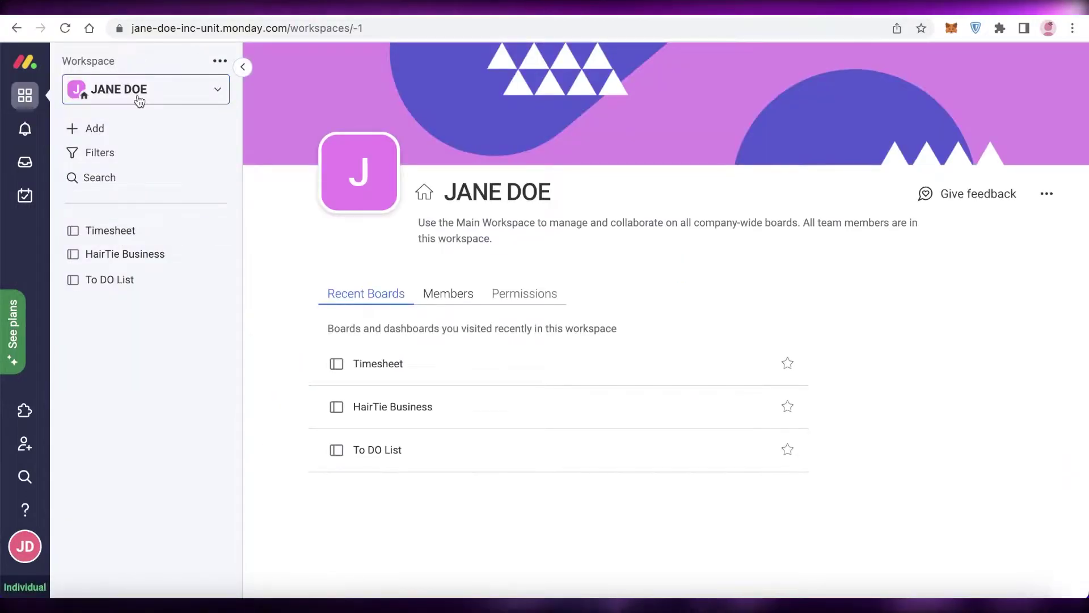
click(139, 101)
click(100, 247)
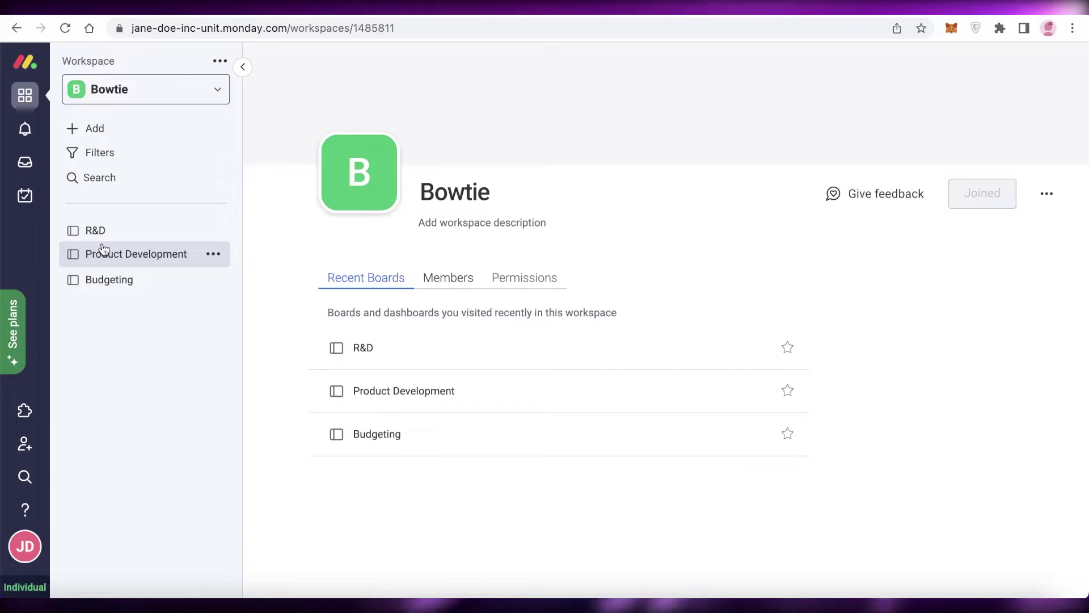
click(103, 252)
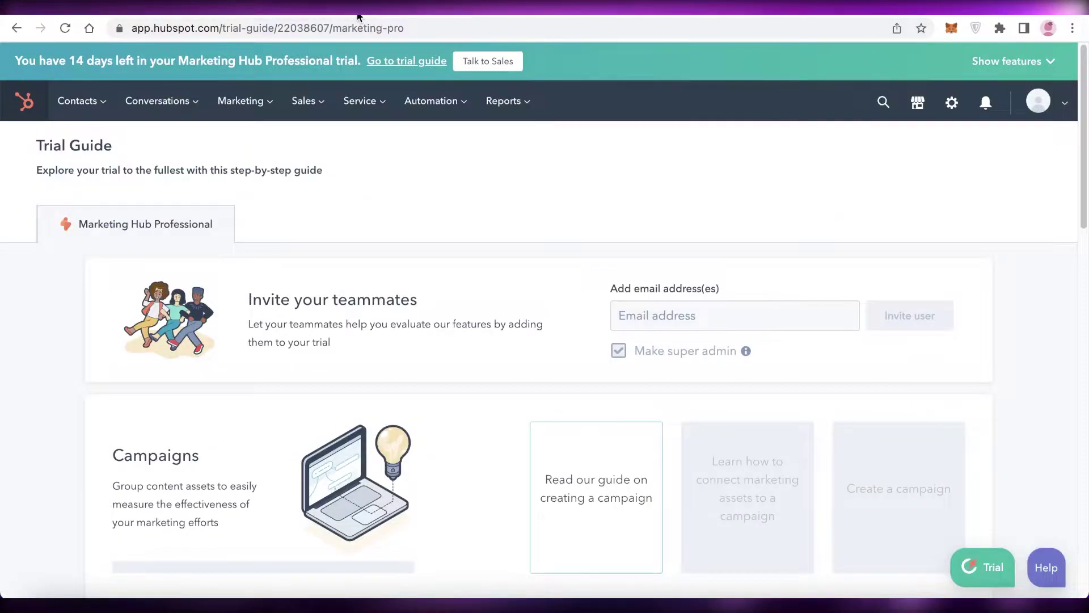
Step: Reload the HubSpot home page and show the Marketplaces dropdown from the top navigation bar
scroll(664, 131, down, 3)
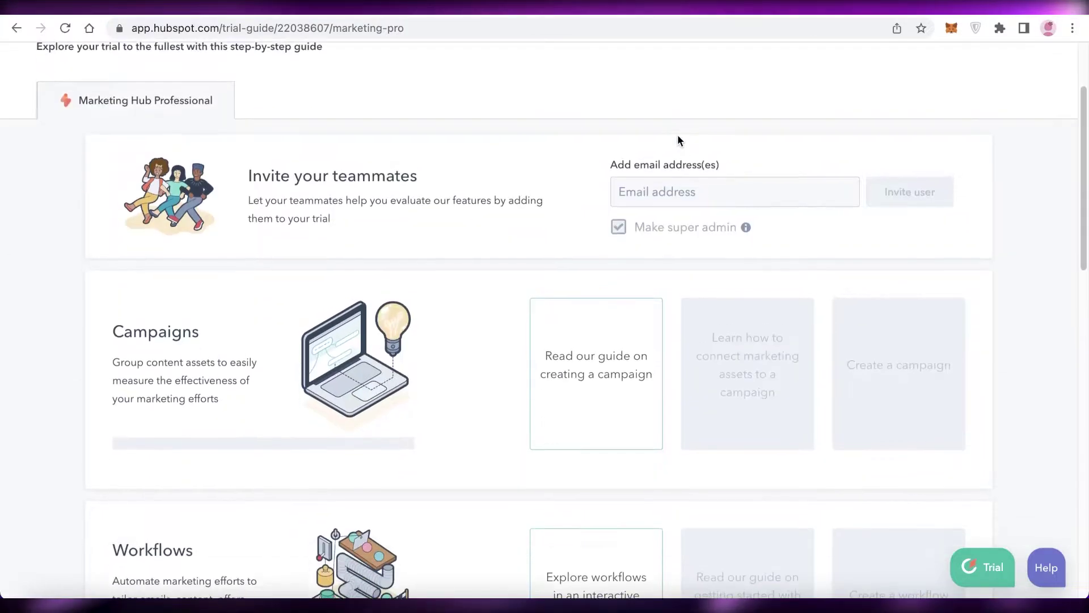
scroll(443, 141, up, 3)
click(23, 103)
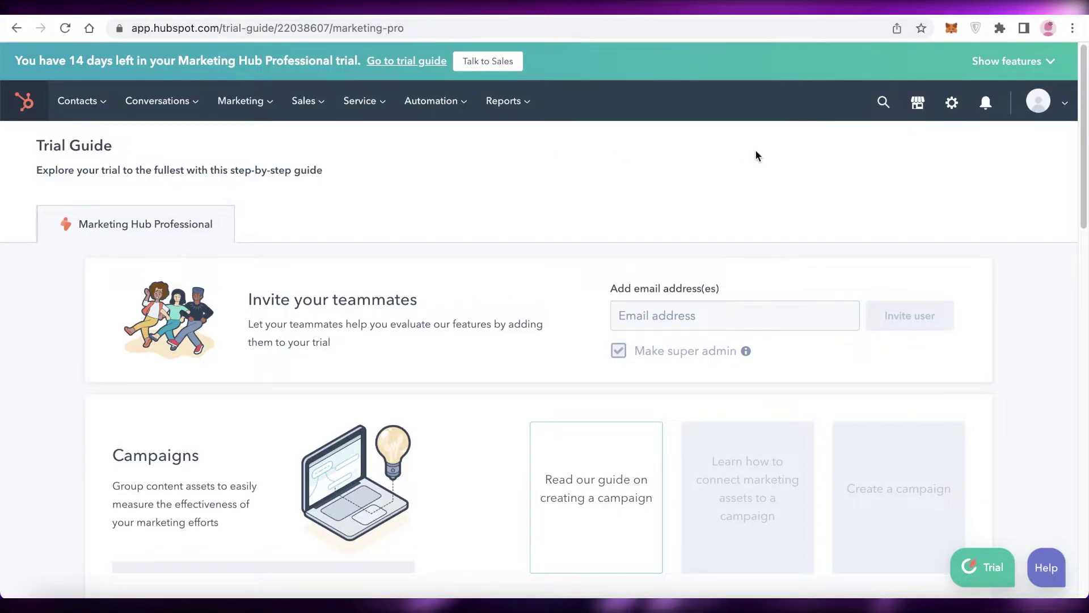
click(919, 100)
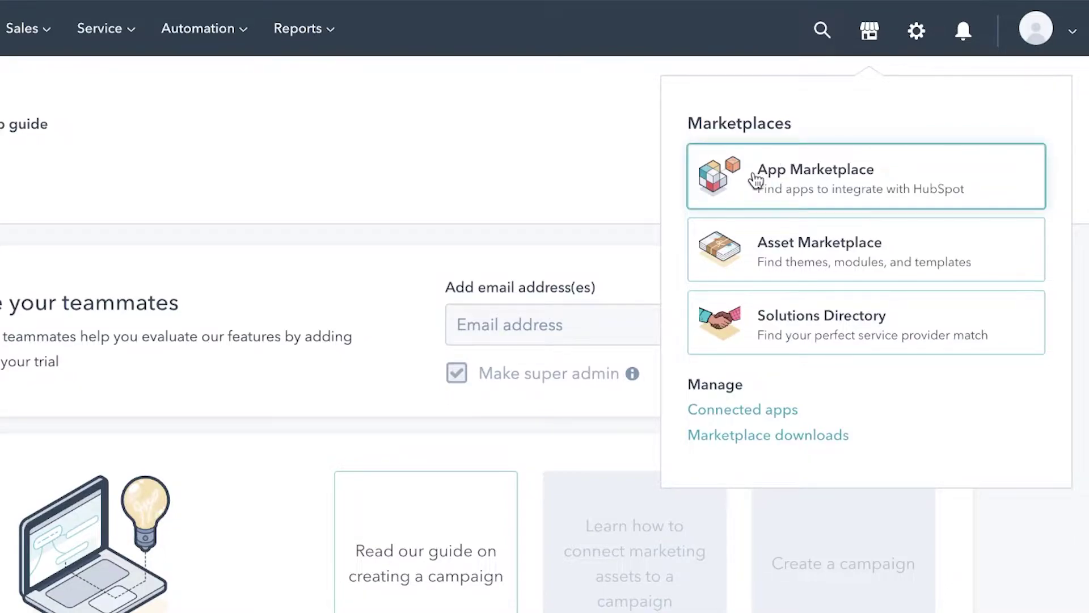
Step: Go to the HubSpot App Marketplace and scroll through its listings
click(756, 181)
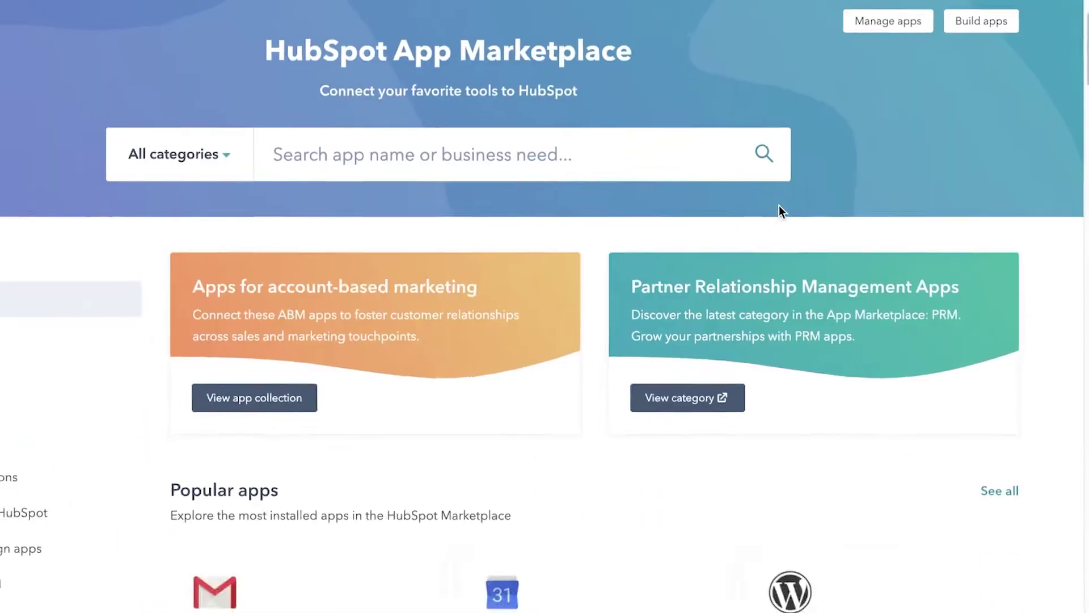
scroll(816, 222, down, 10)
scroll(819, 222, down, 3)
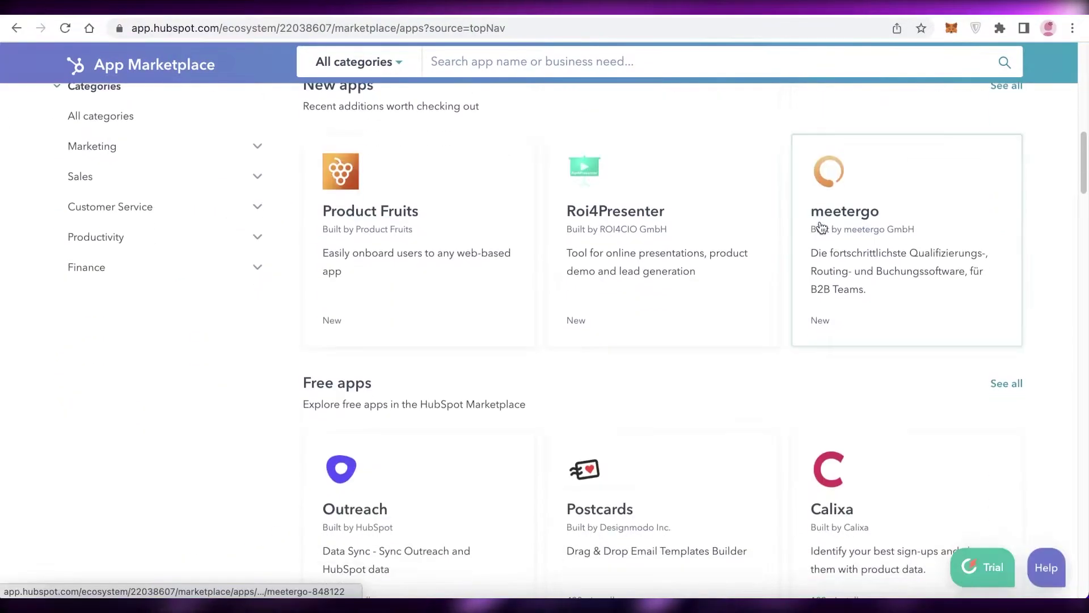
scroll(819, 226, down, 7)
scroll(821, 227, up, 8)
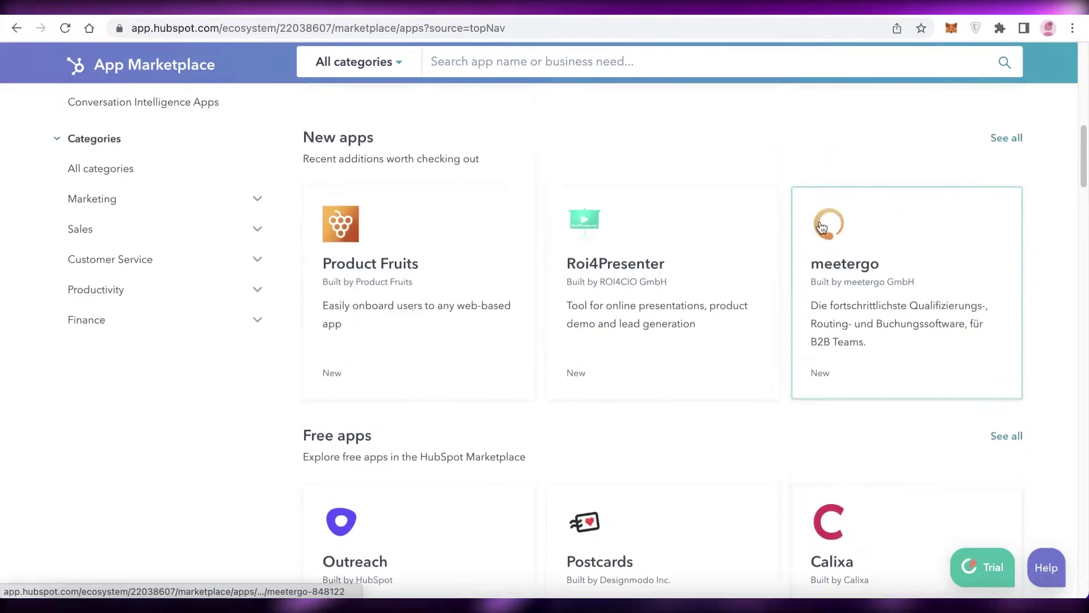
scroll(819, 226, down, 10)
scroll(800, 244, up, 5)
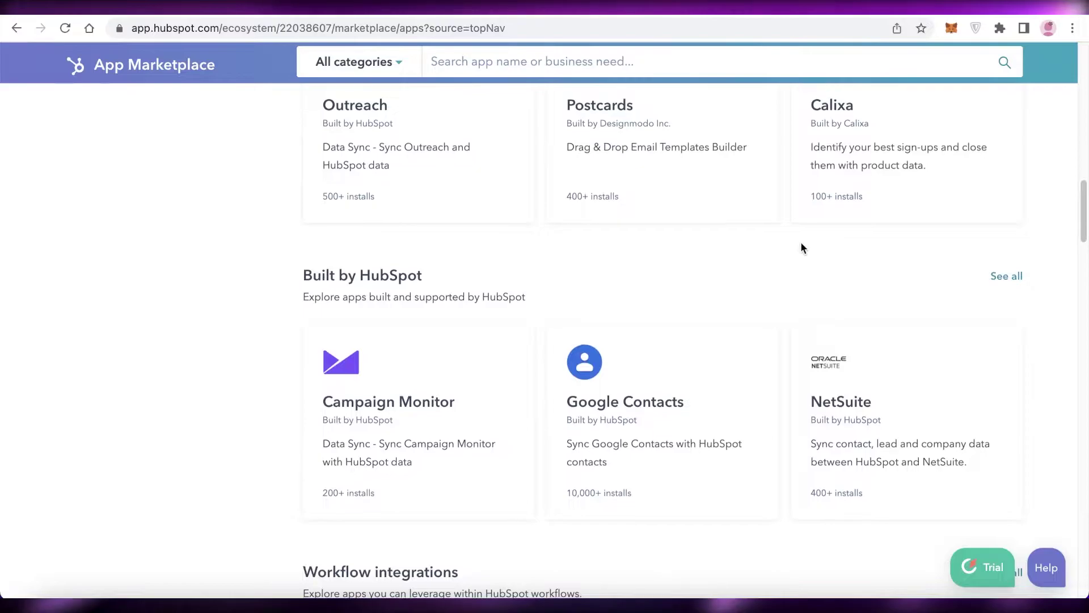
scroll(802, 247, down, 8)
scroll(802, 248, up, 11)
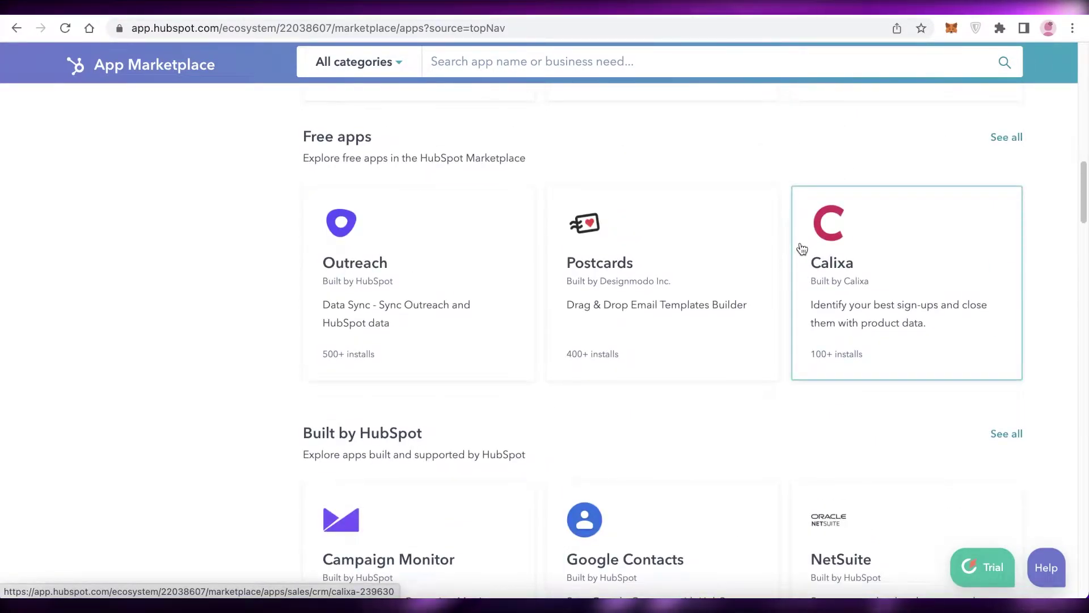
scroll(802, 247, up, 12)
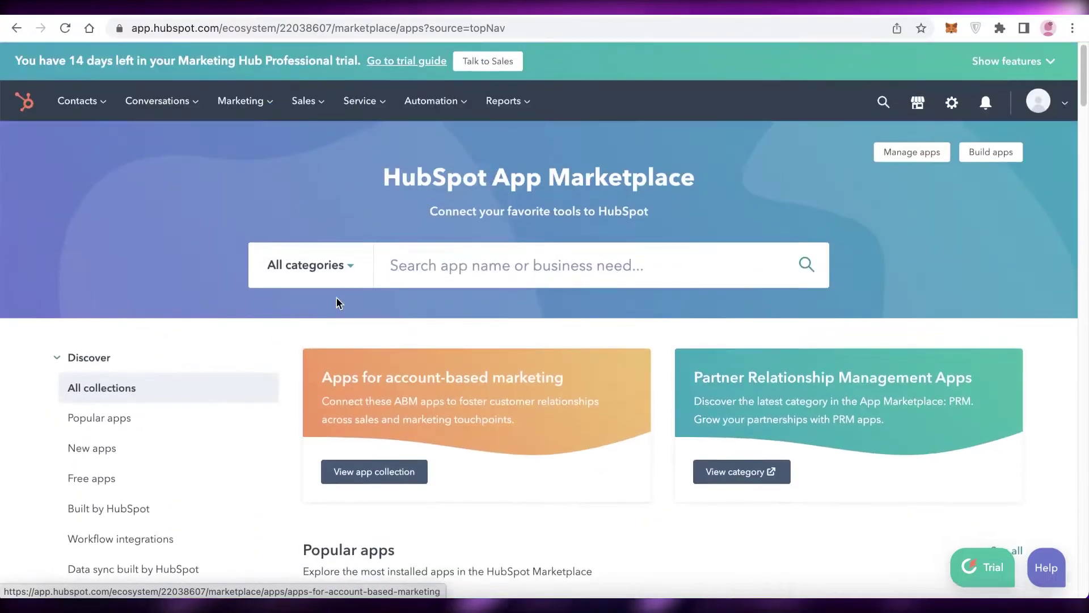
scroll(830, 105, down, 3)
scroll(835, 116, up, 3)
Step: Look at the Asset Marketplace, then return to the App Marketplace
click(920, 101)
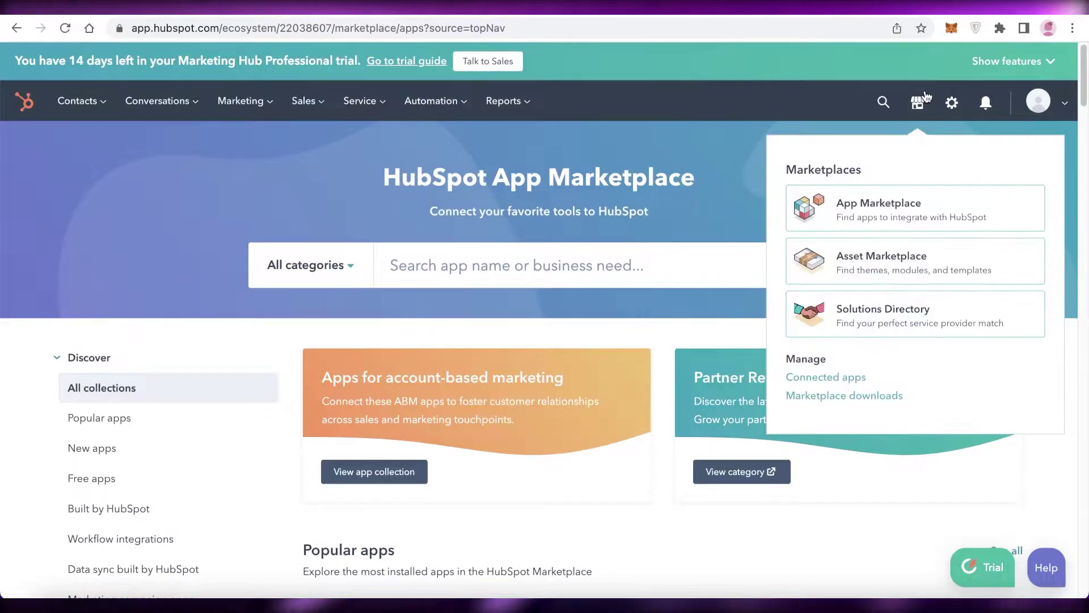
click(887, 265)
scroll(888, 270, down, 10)
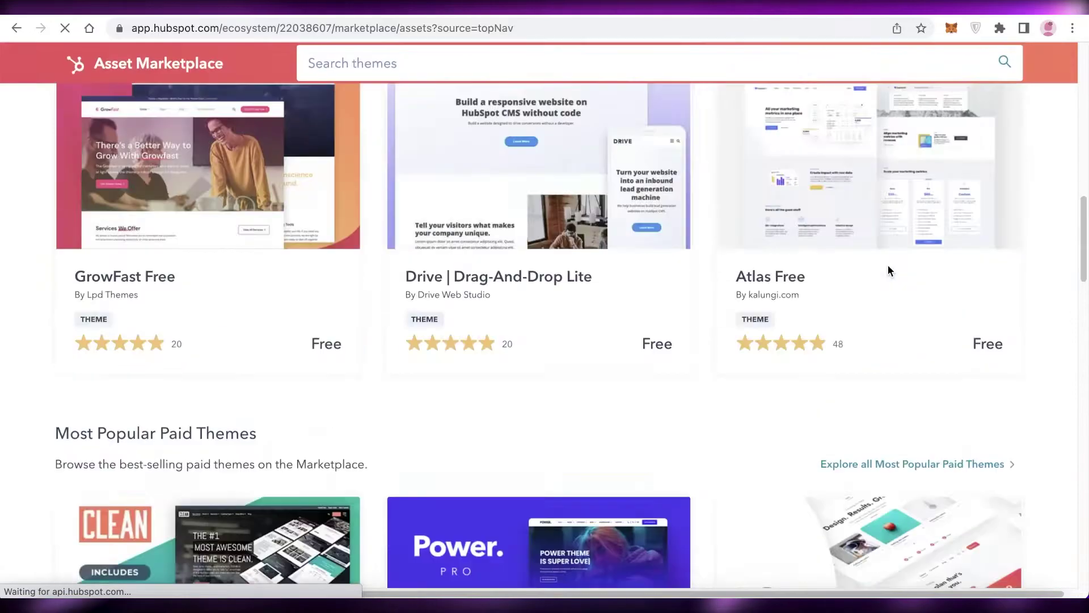
scroll(887, 267, up, 6)
scroll(885, 273, down, 6)
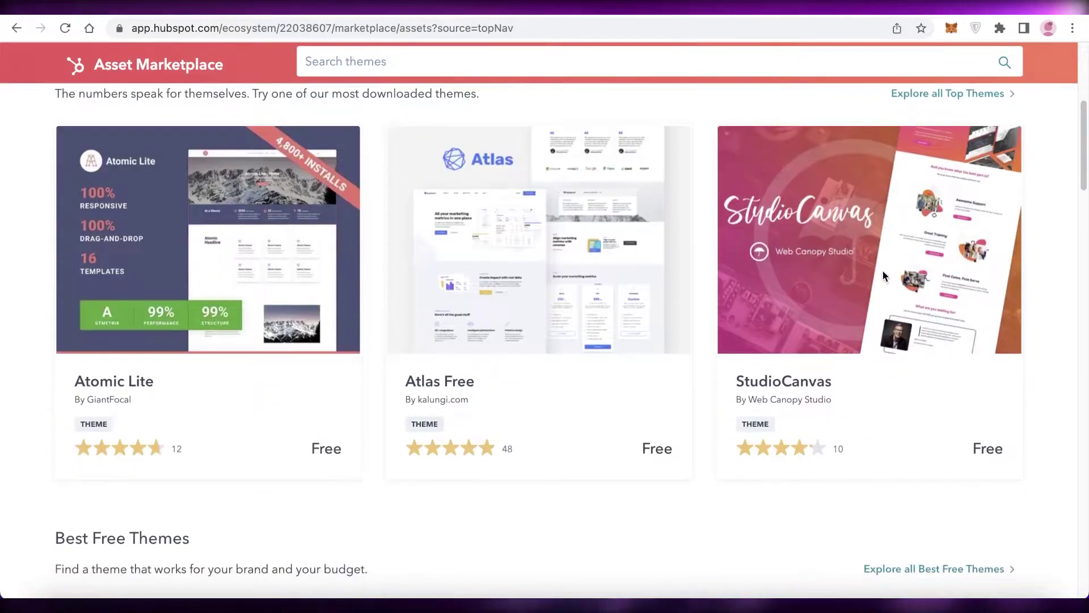
scroll(883, 275, down, 8)
scroll(876, 261, up, 18)
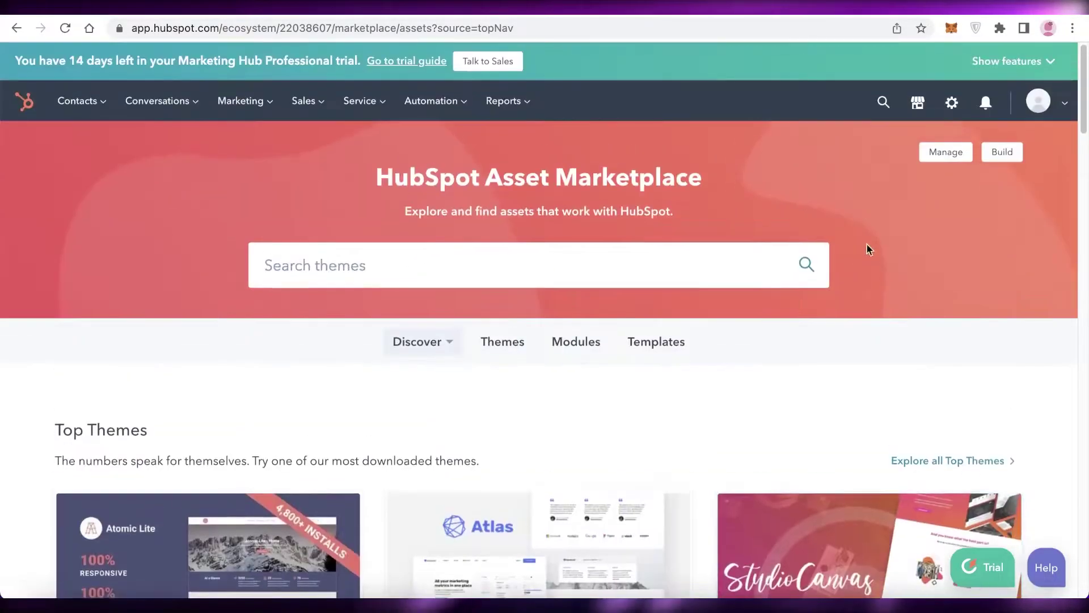
click(931, 111)
click(853, 214)
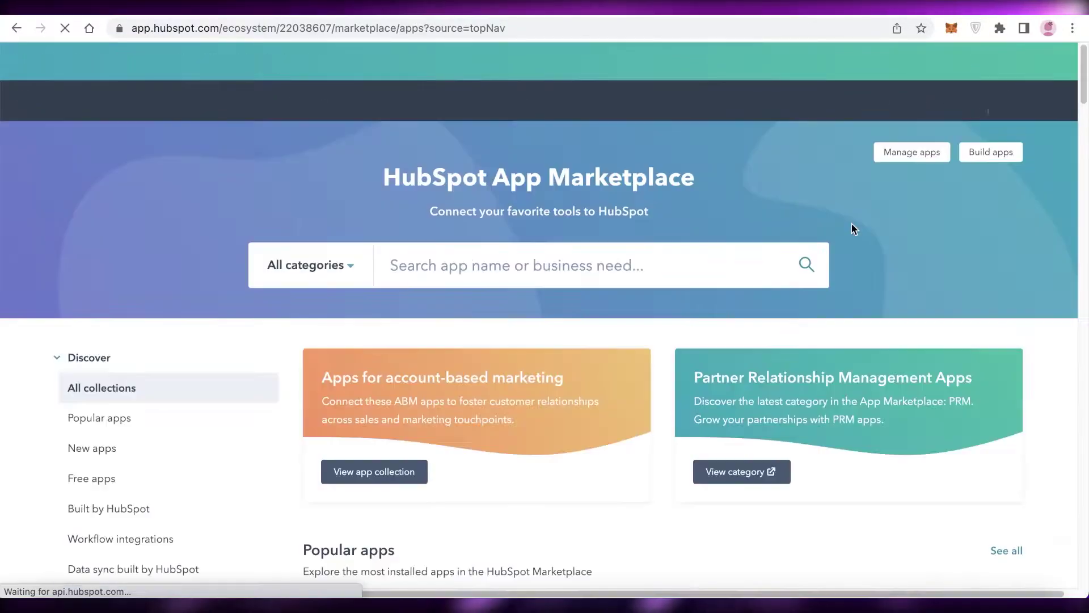
scroll(557, 291, down, 4)
scroll(841, 146, up, 4)
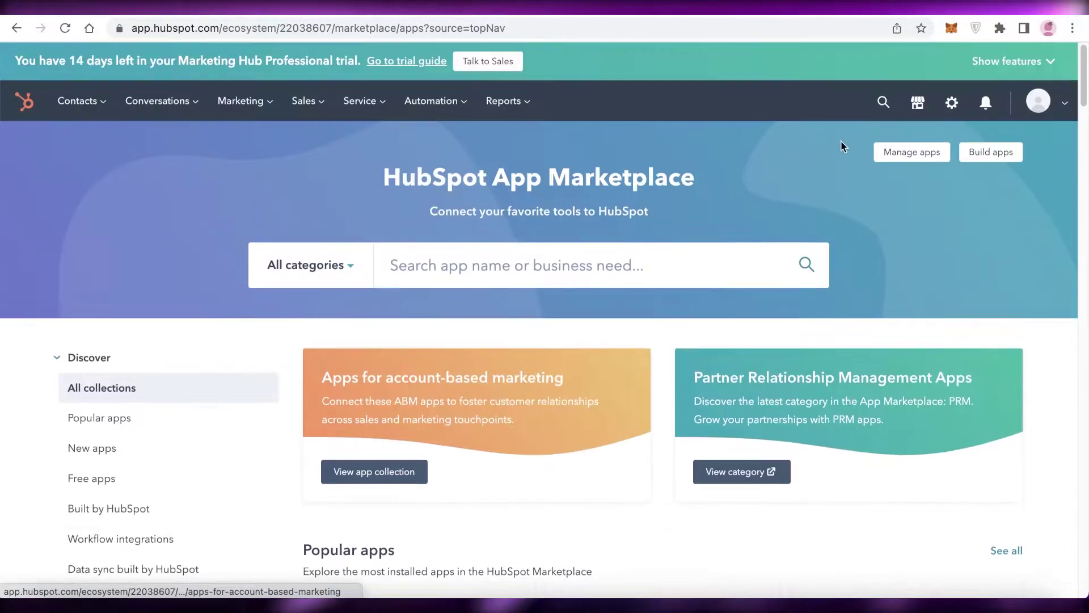
click(914, 102)
click(820, 217)
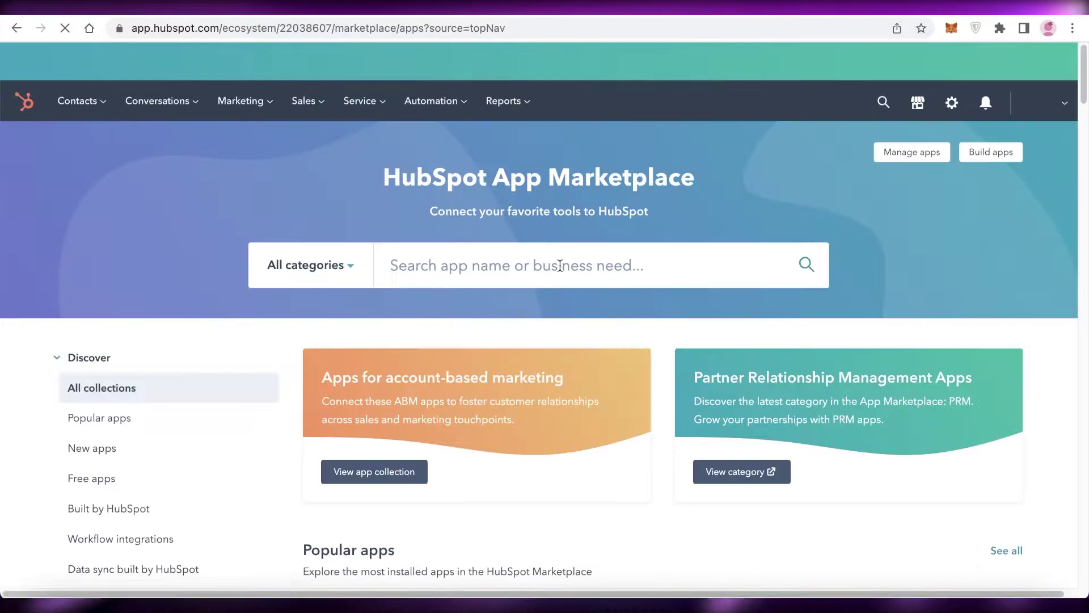
Step: Search the marketplace for 'monday' and install the monday.com app
click(557, 266)
text(monda)
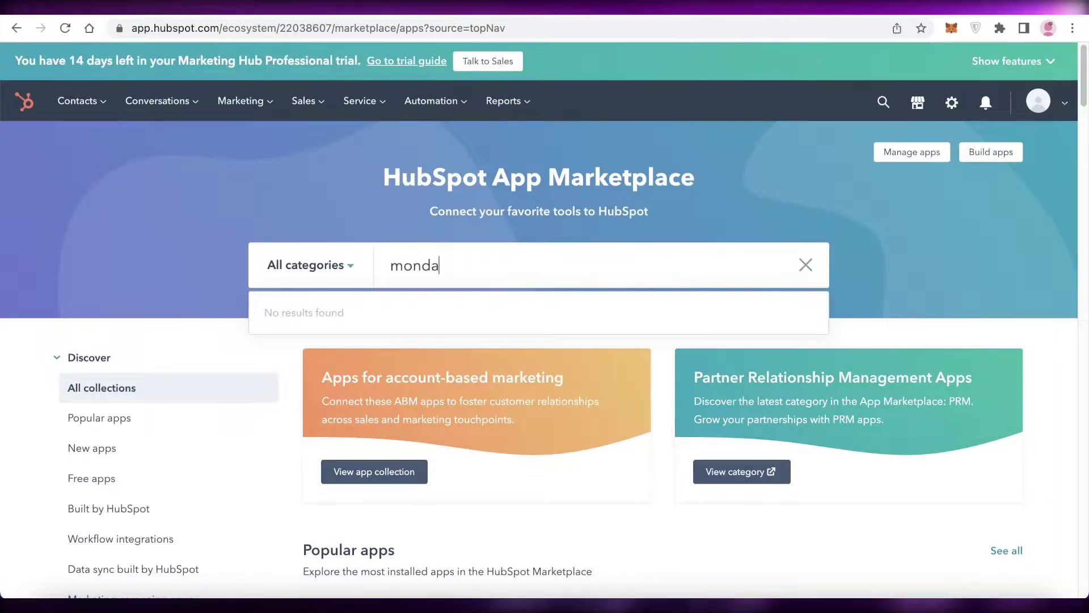
text(y)
key(Return)
scroll(532, 259, down, 6)
scroll(381, 475, up, 6)
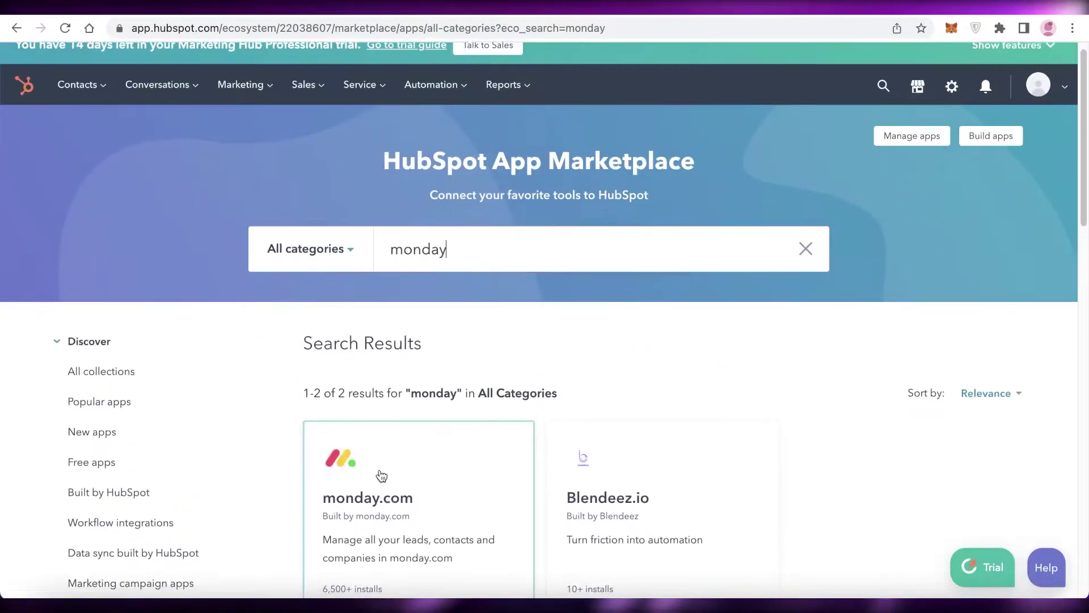
scroll(382, 475, down, 4)
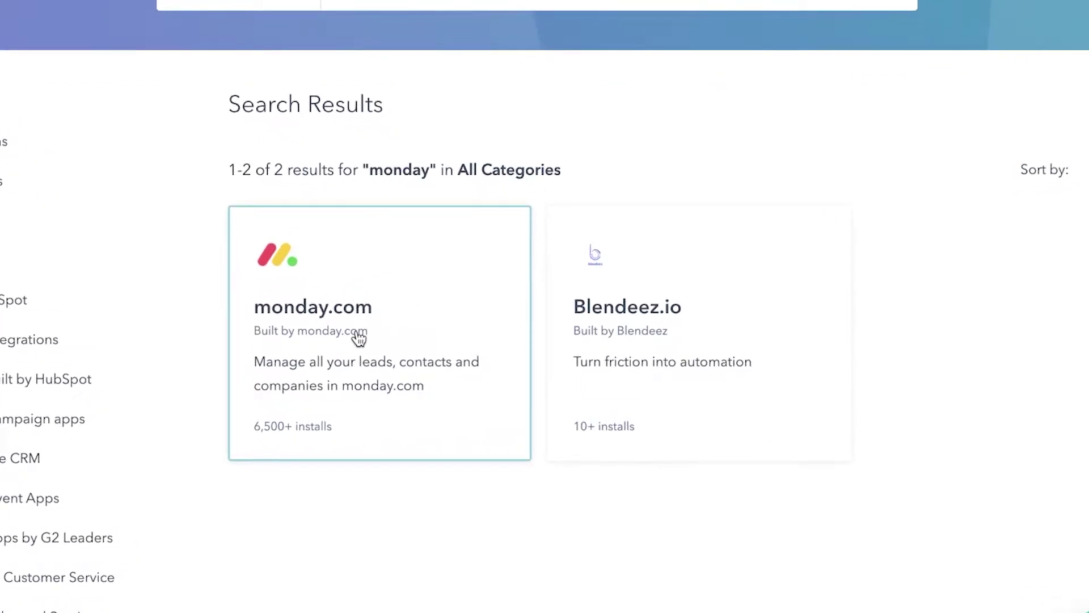
click(359, 337)
click(958, 170)
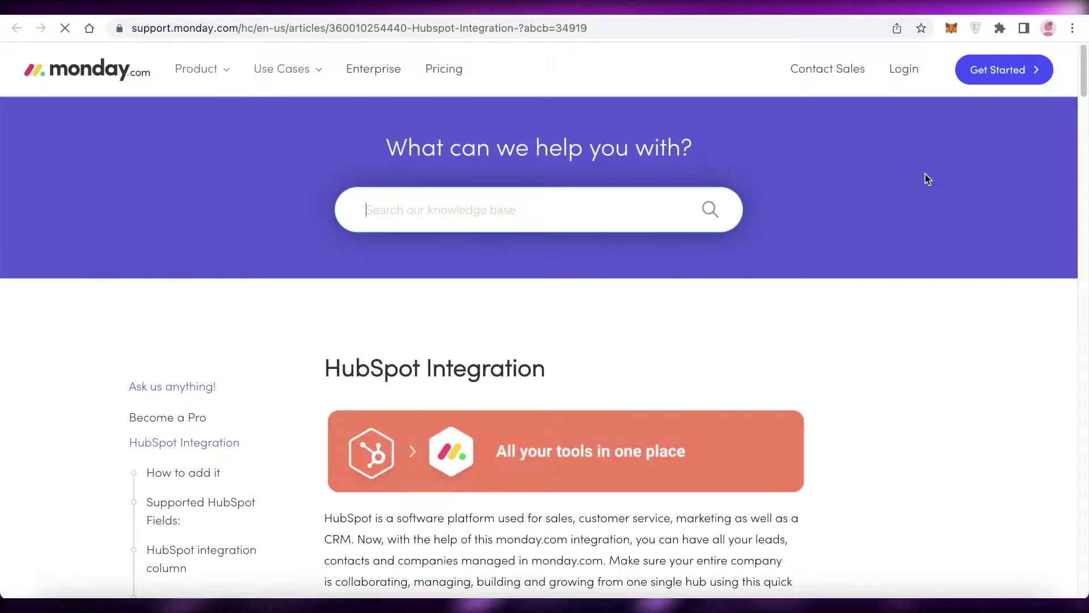
Step: Check the board's options and workflows center, then collapse the board header
scroll(890, 196, down, 5)
scroll(890, 212, down, 1)
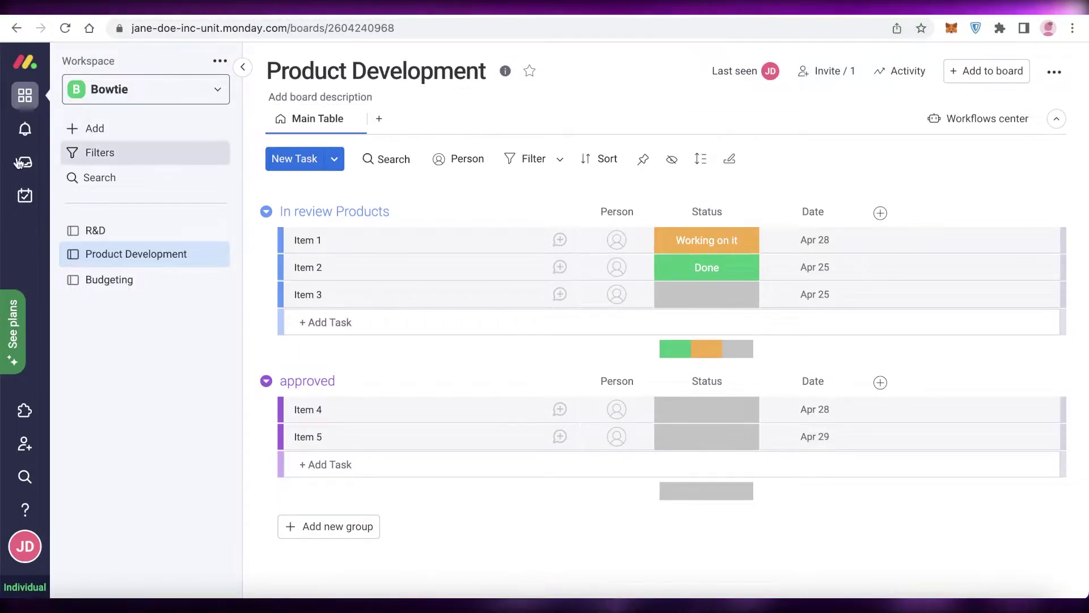
click(1056, 72)
click(754, 134)
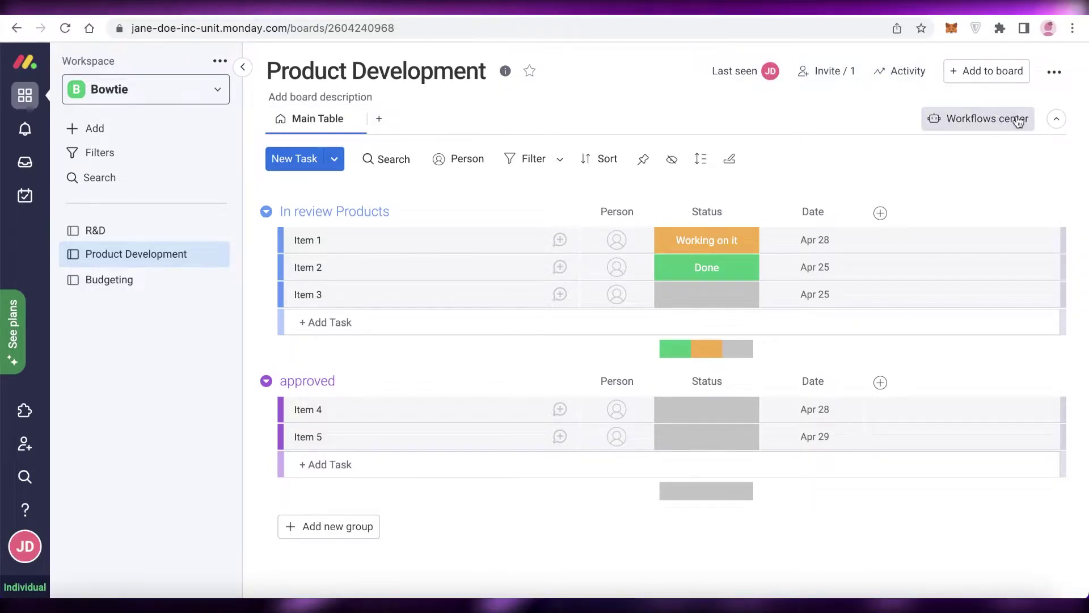
click(1017, 116)
click(1048, 118)
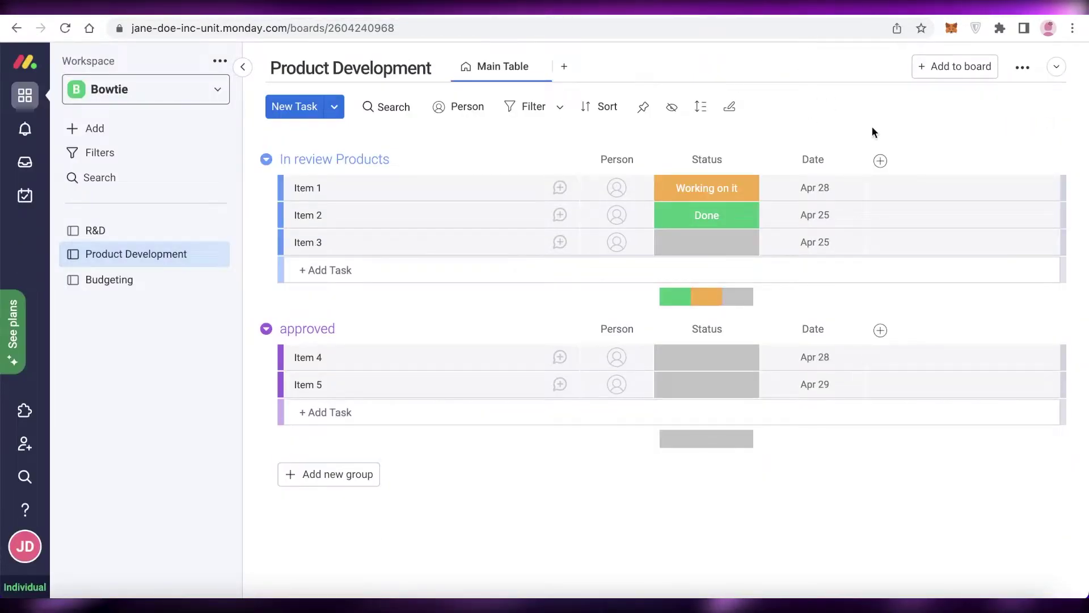
Step: Return to the Bowtie workspace and open the Budgeting board
click(114, 92)
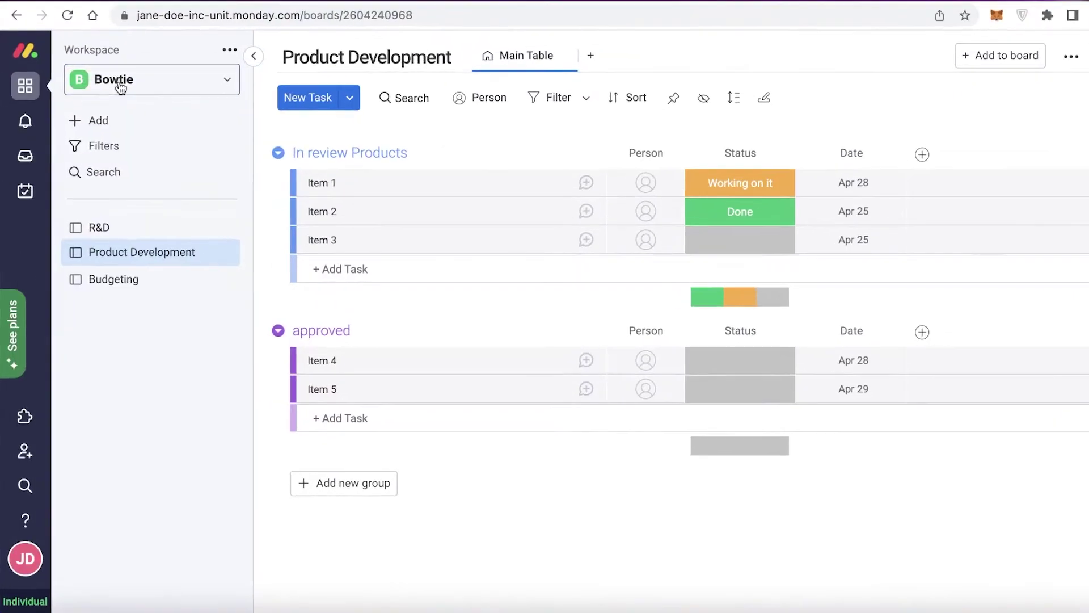
click(119, 86)
click(122, 222)
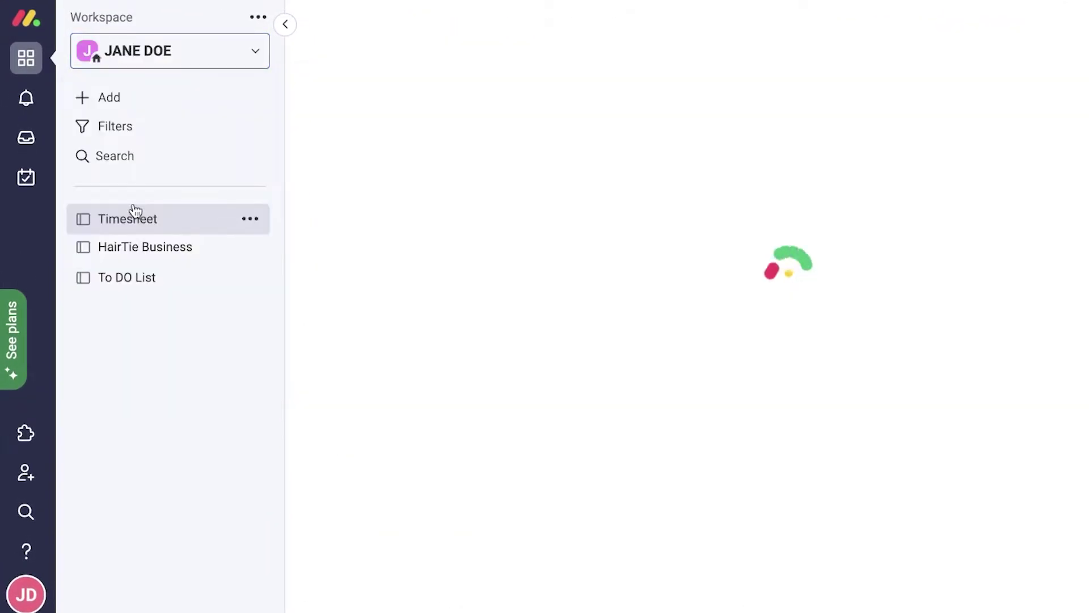
click(192, 63)
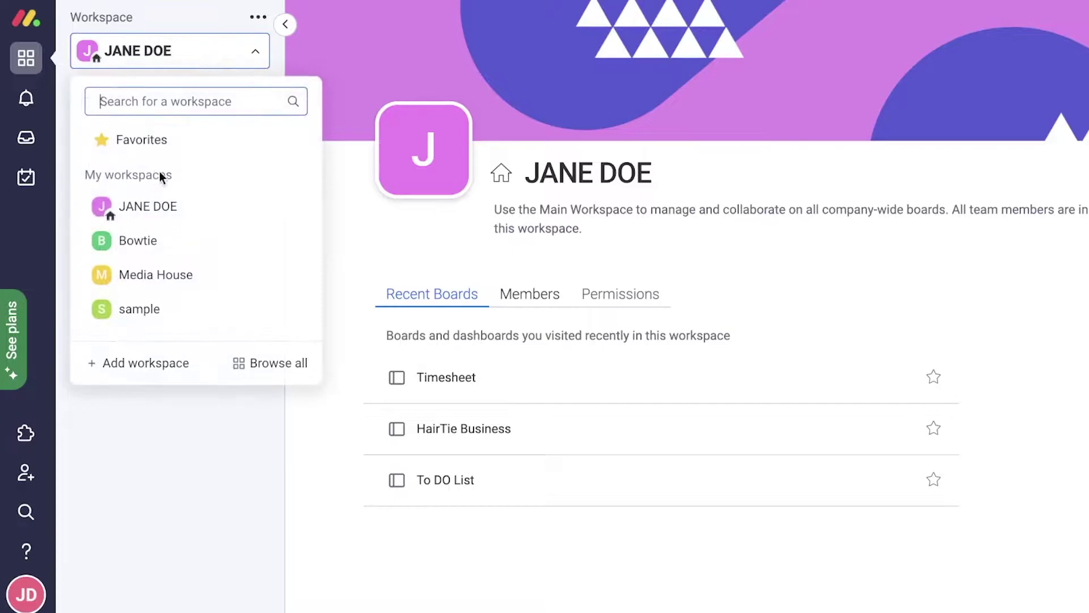
click(155, 243)
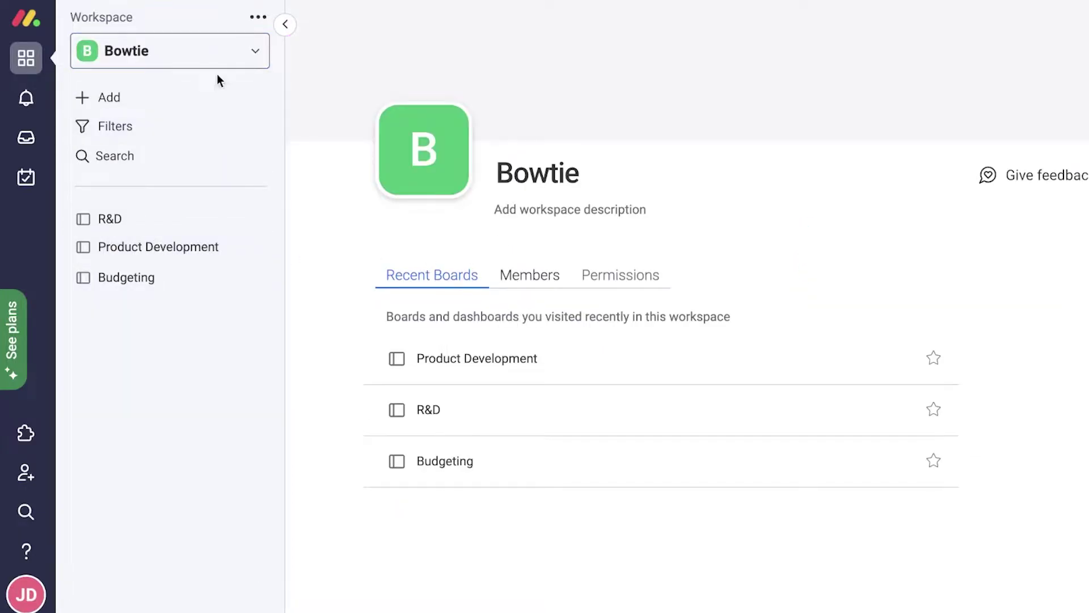
click(164, 282)
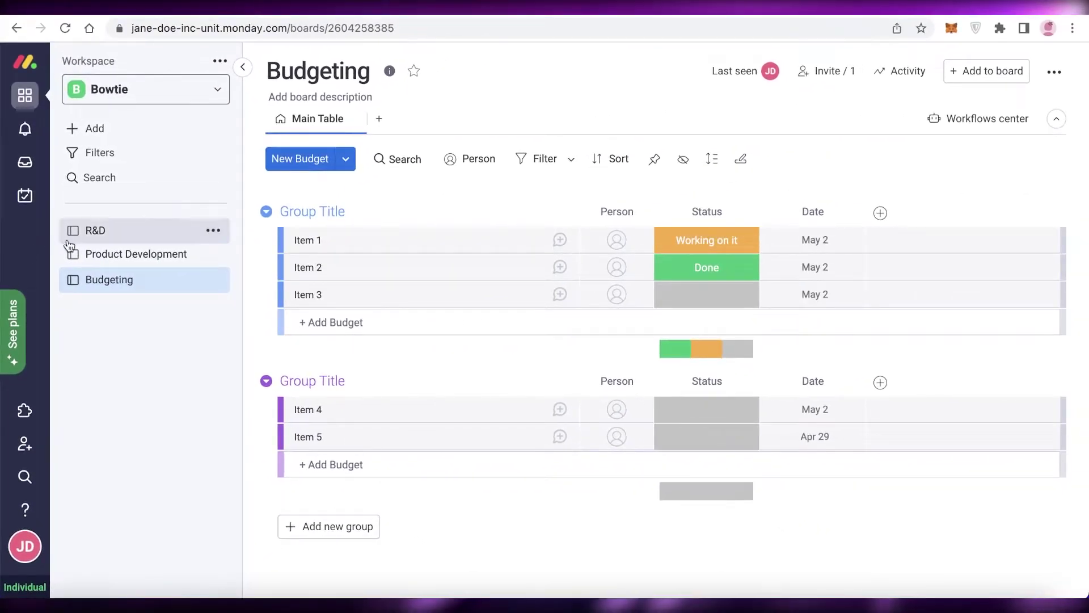
click(146, 89)
click(137, 352)
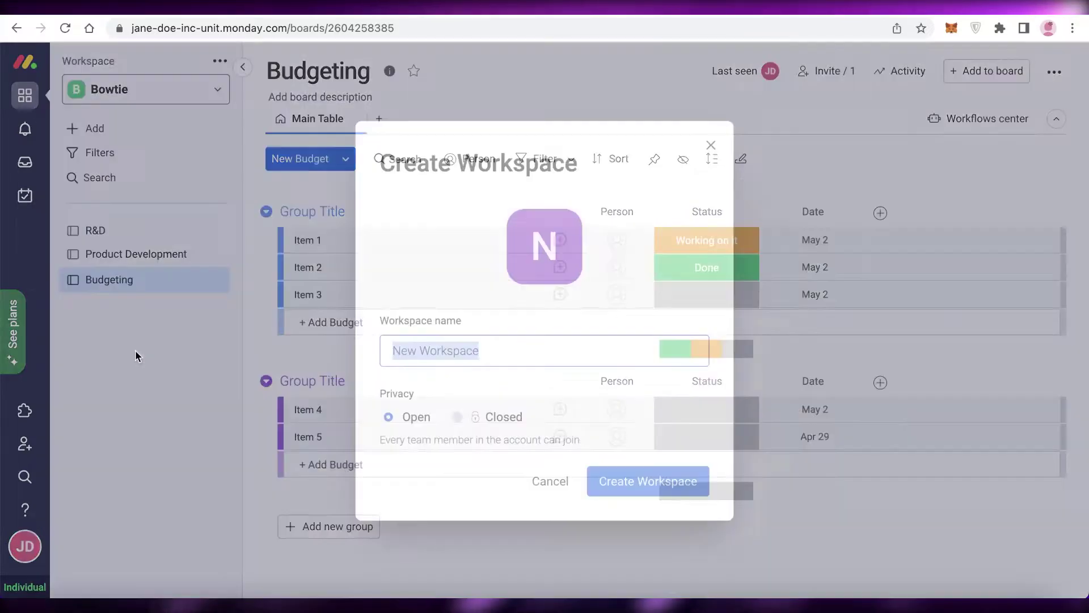
text(hubsp)
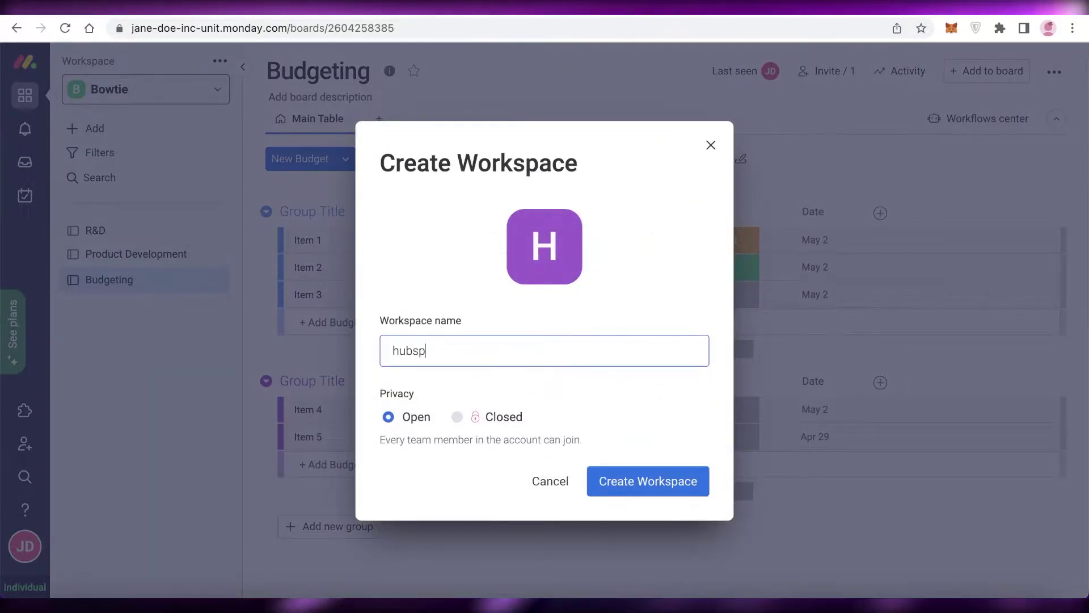
text(ot saMP)
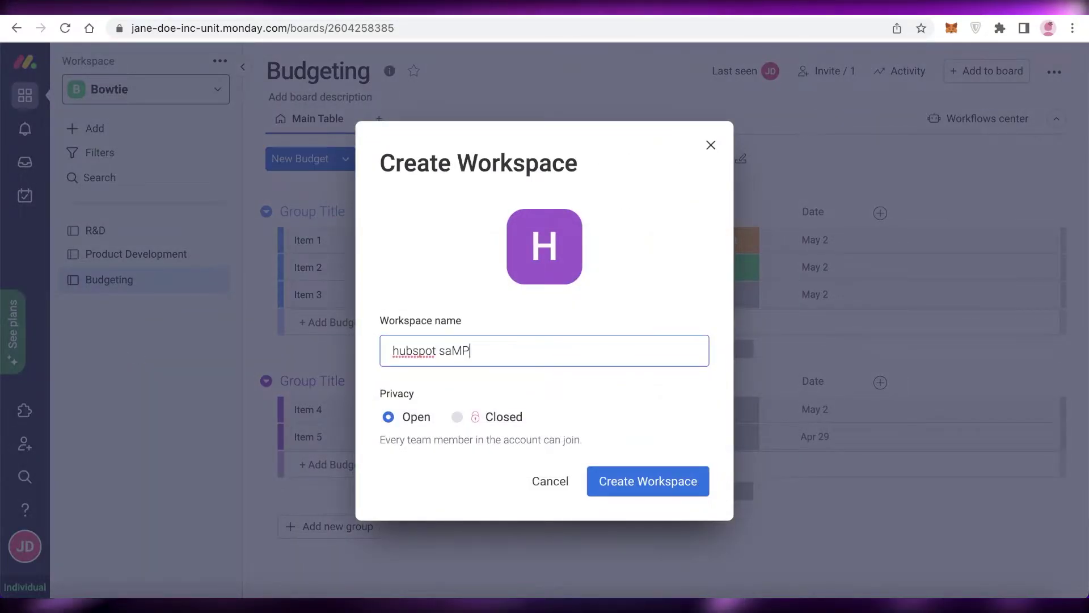
key(BackSpace)
key(BackSpace)
text(a)
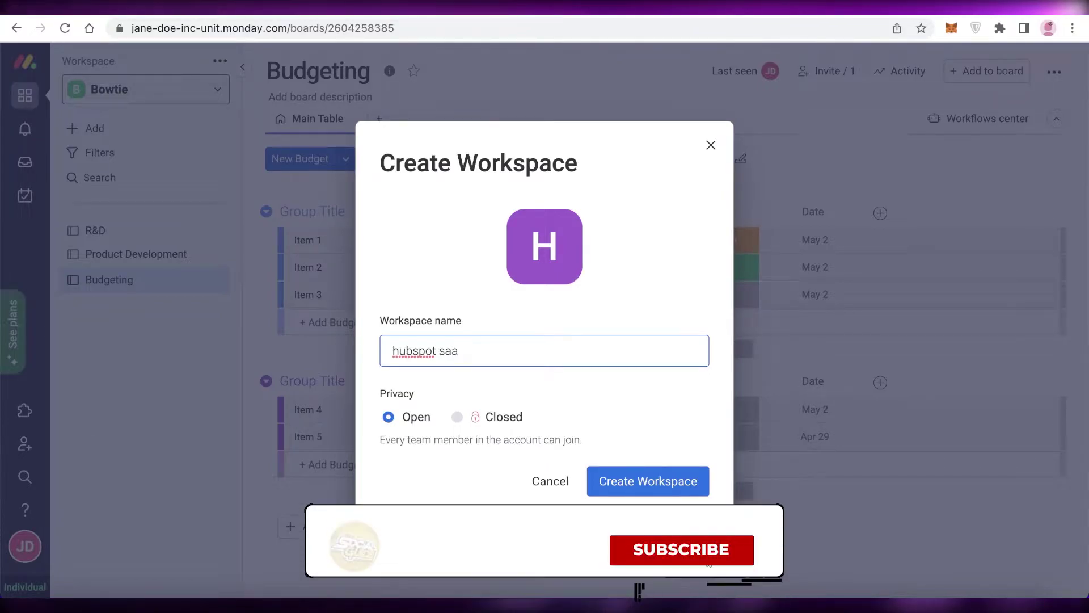
click(710, 145)
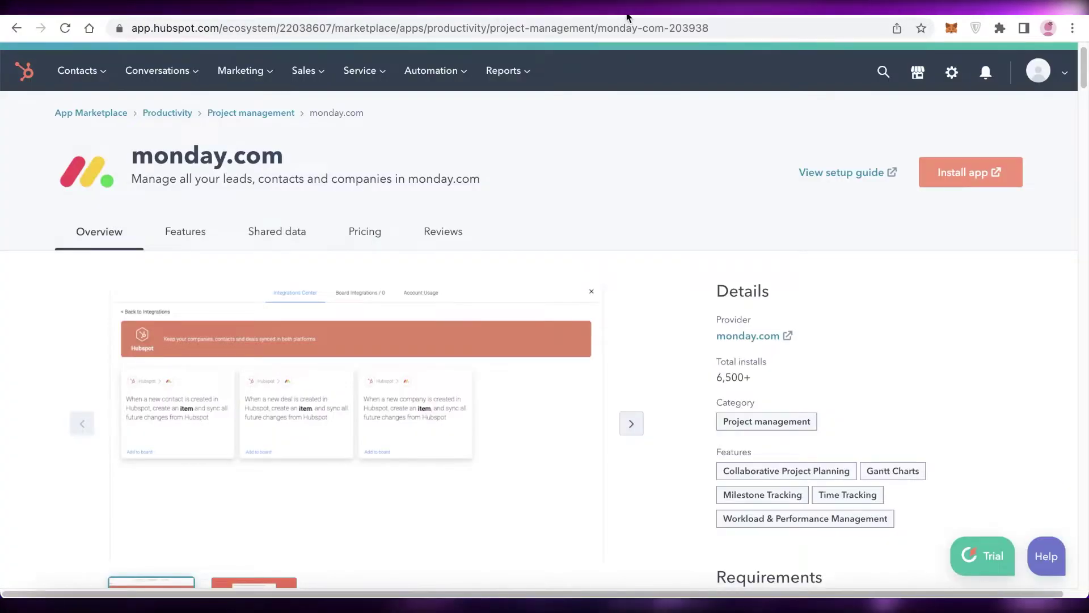
Step: Scroll the monday.com app listing down to the Integration features and Shared data sections
scroll(640, 75, down, 10)
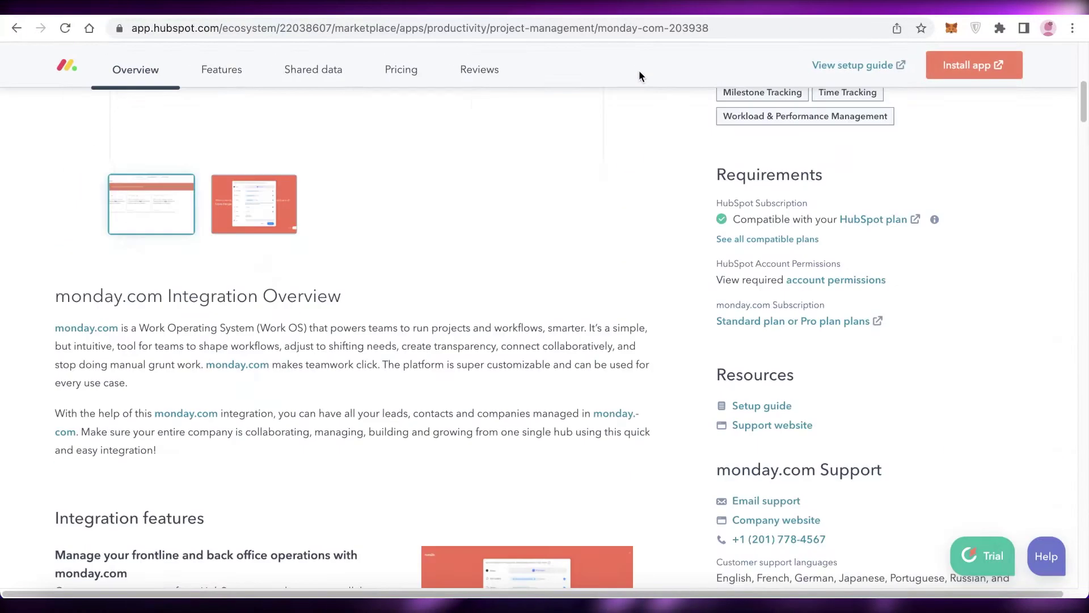
scroll(647, 160, down, 8)
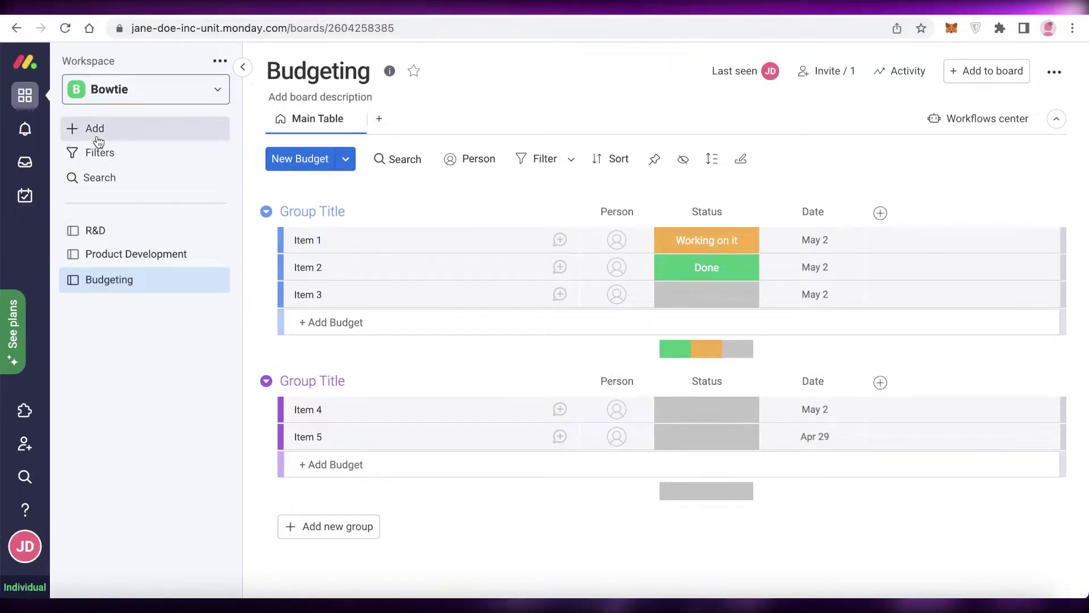
Step: Open the Apps marketplace from the Budgeting board's '...' menu
click(113, 90)
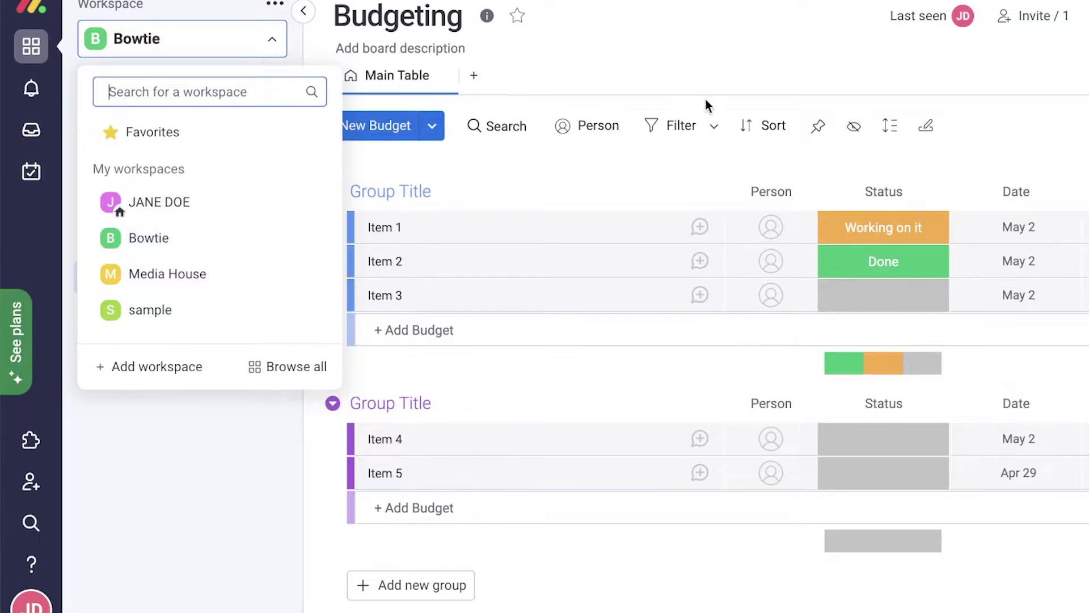
key(Escape)
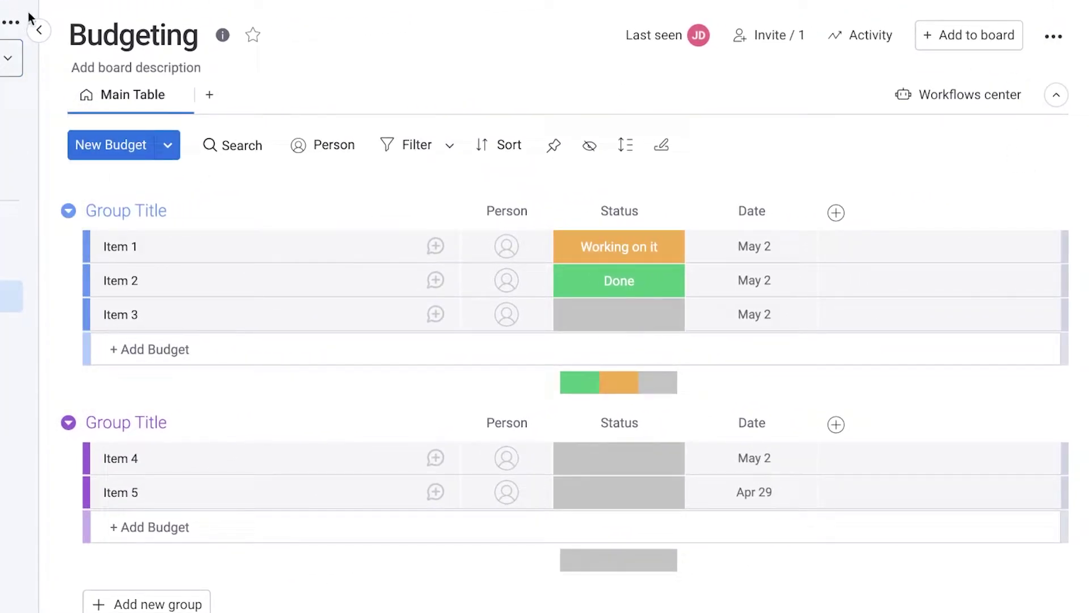
click(12, 24)
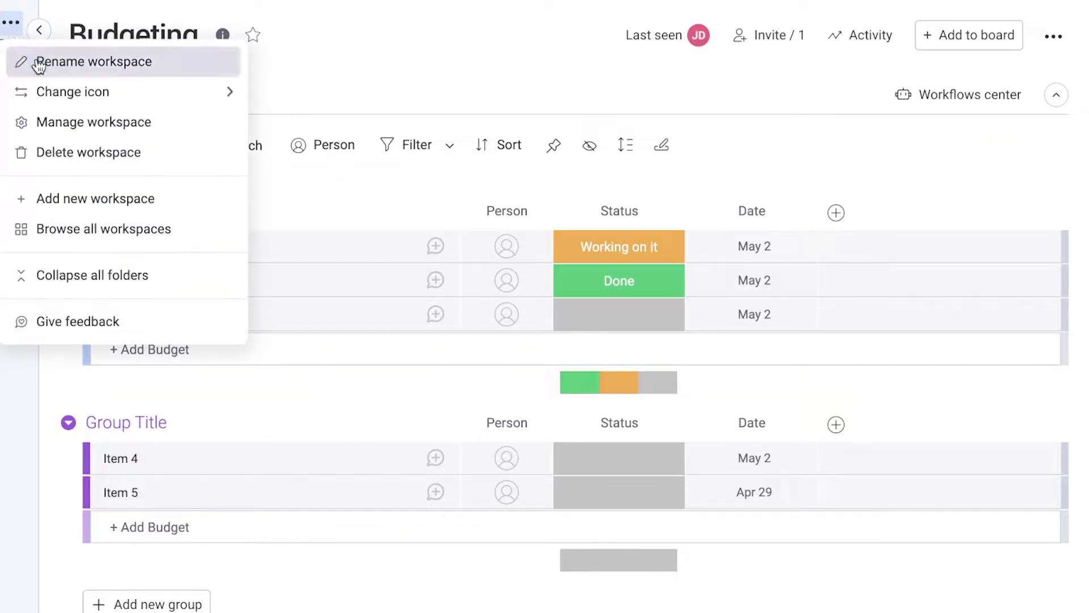
click(664, 58)
click(469, 14)
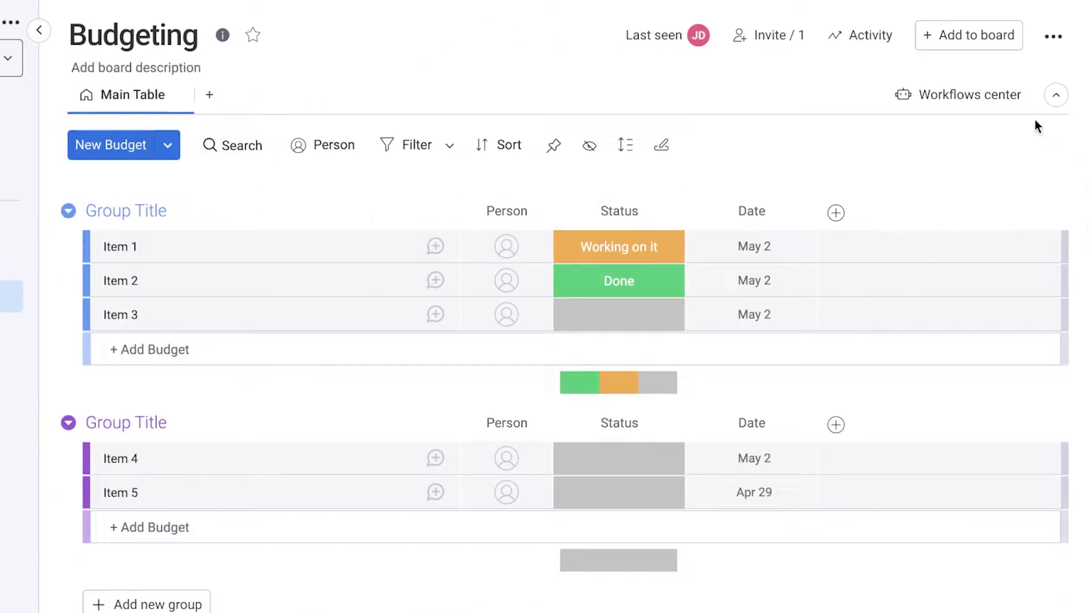
click(1055, 39)
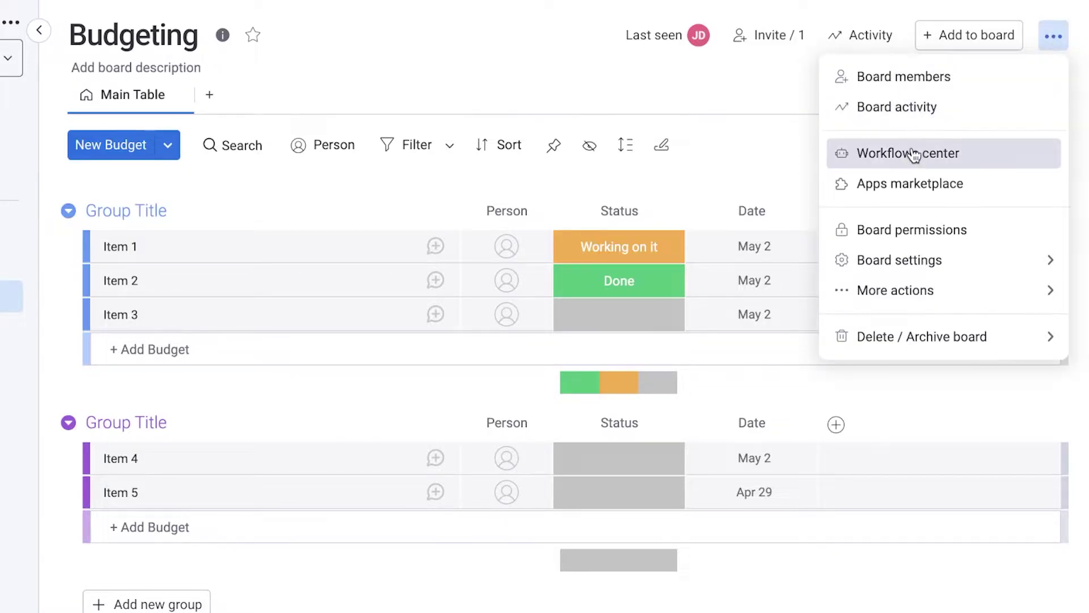
click(906, 185)
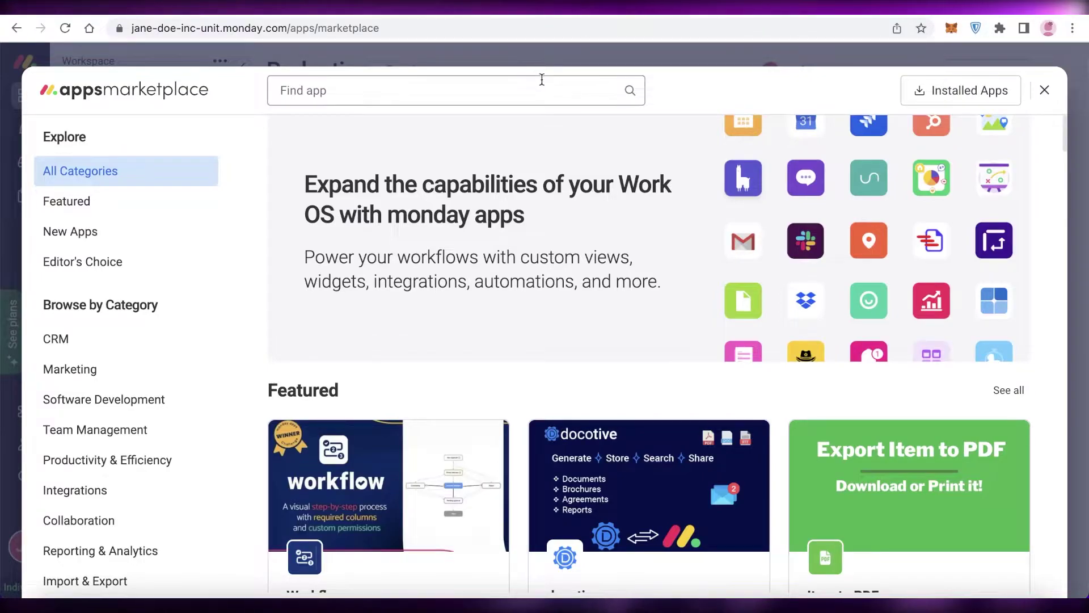
Step: Search the apps marketplace for 'hubs' and start adding the HubSpot app to a board
text(hubs)
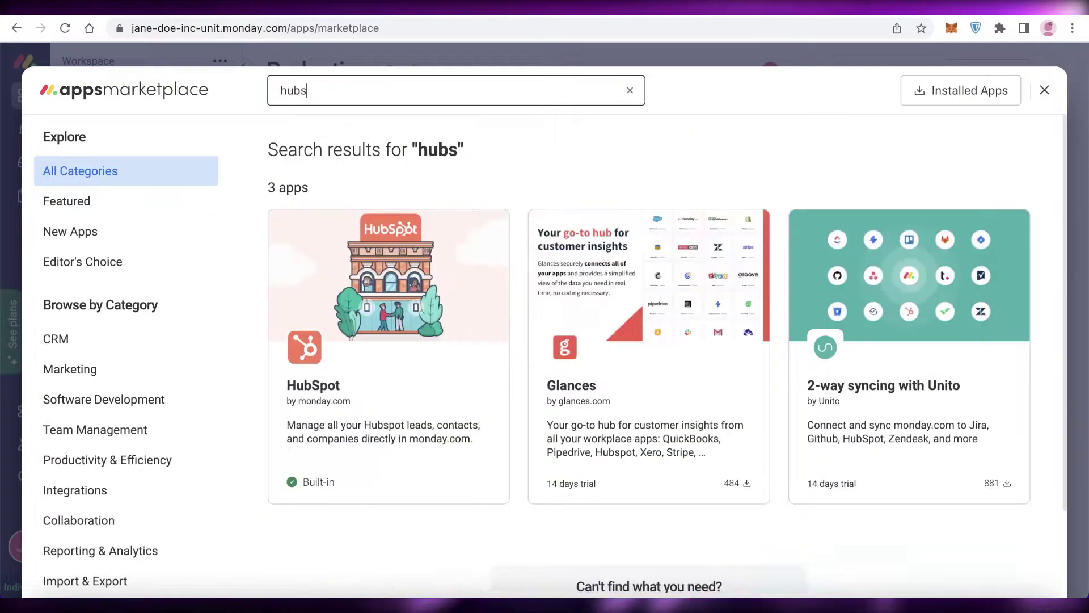
click(460, 301)
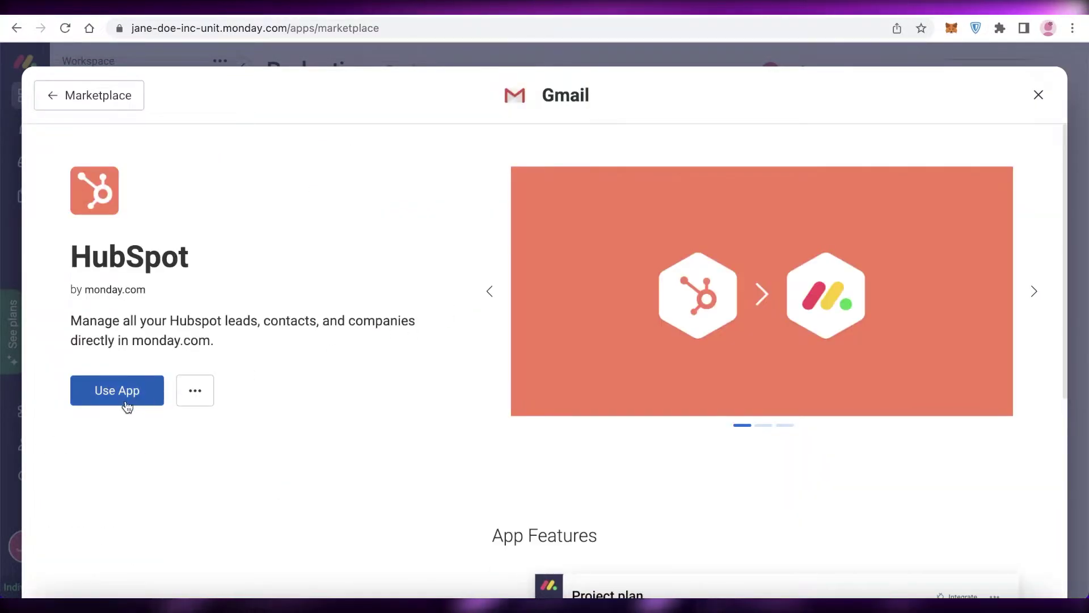
click(127, 401)
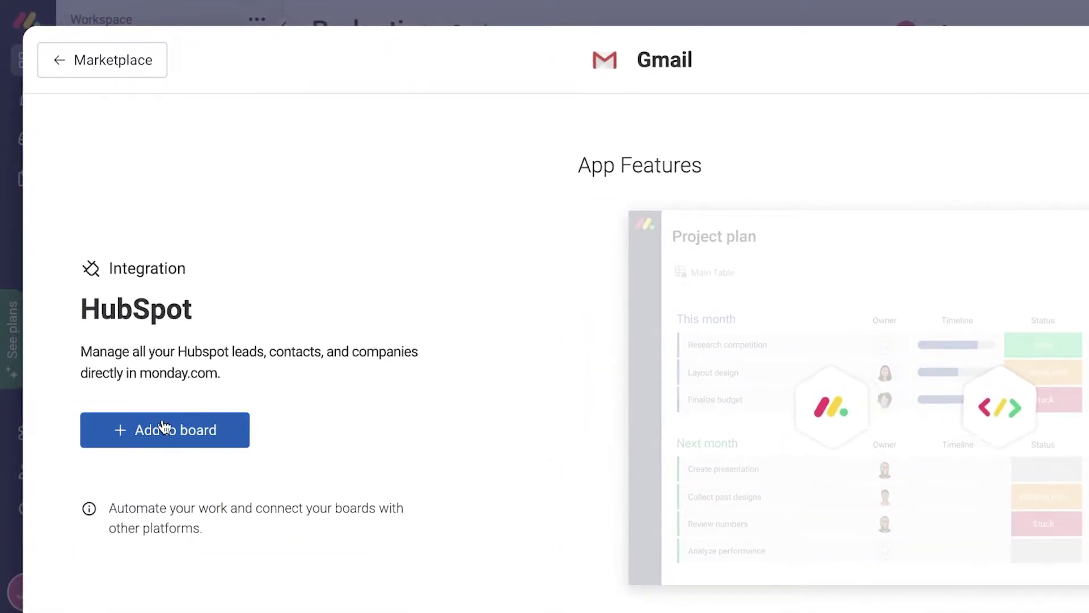
click(164, 427)
Step: Choose workspace Bowtie and board Budgeting, then add the HubSpot feature
click(606, 331)
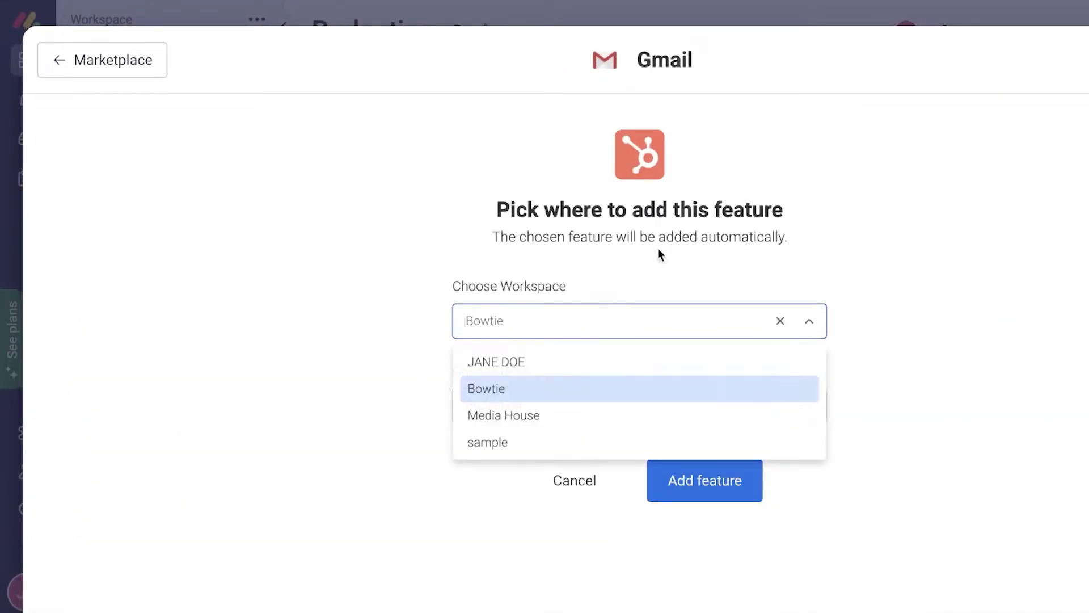
click(482, 323)
click(482, 318)
click(493, 312)
click(532, 404)
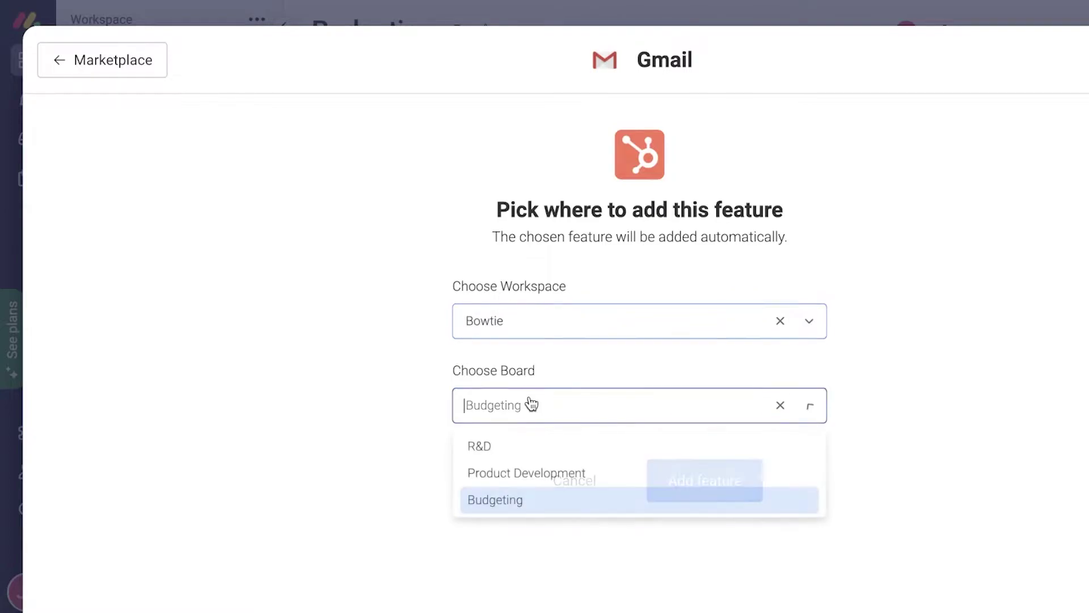
click(522, 471)
click(524, 420)
click(498, 498)
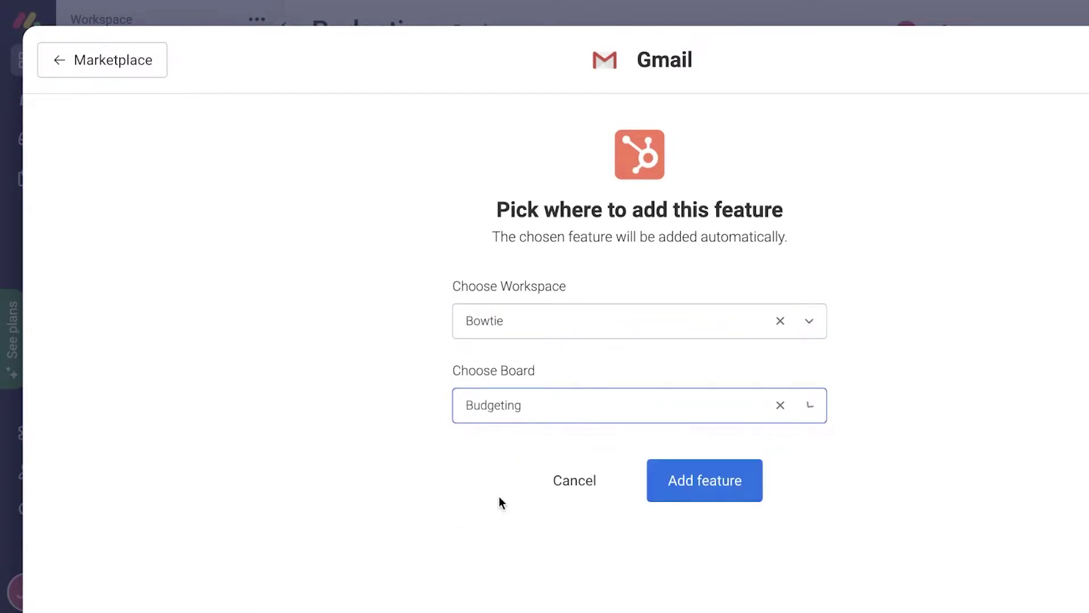
click(709, 481)
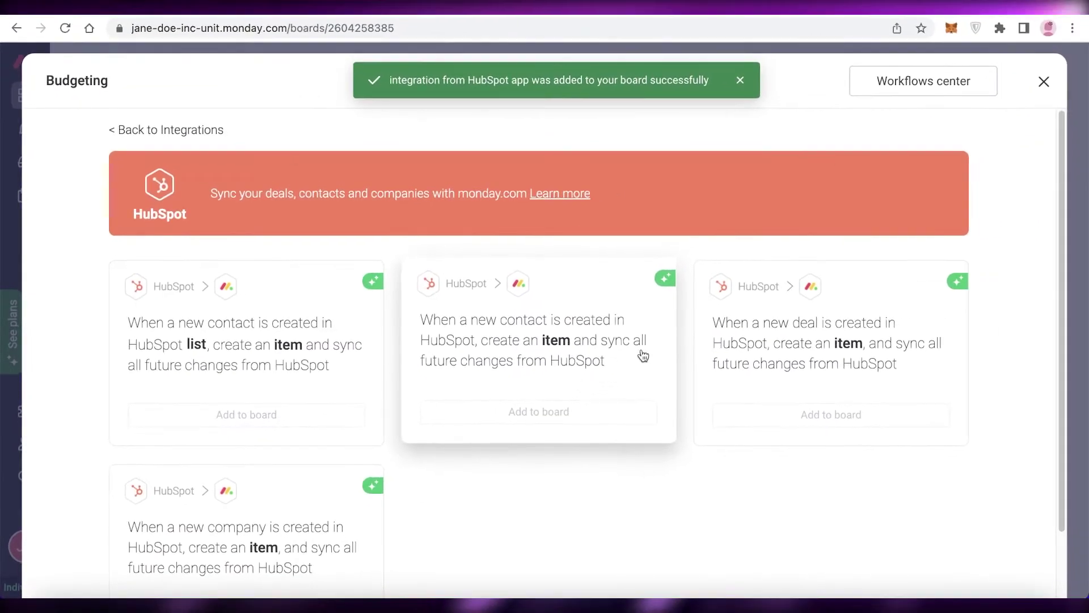
Step: Close the HubSpot recipes, briefly view the workflows center, and leave the description unchanged
scroll(1043, 232, down, 1)
scroll(1044, 236, up, 1)
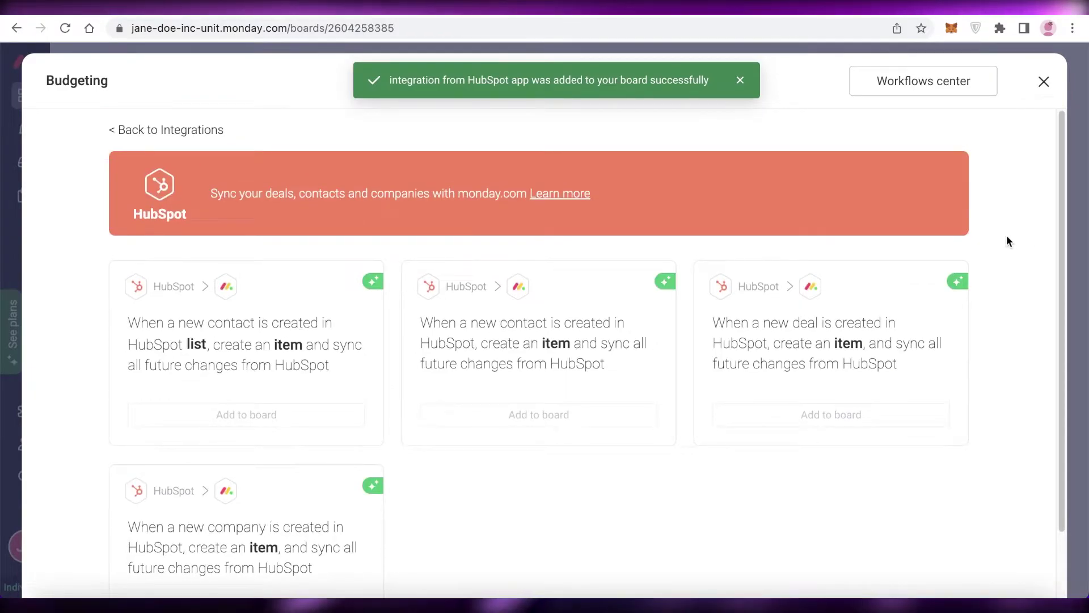
click(1043, 81)
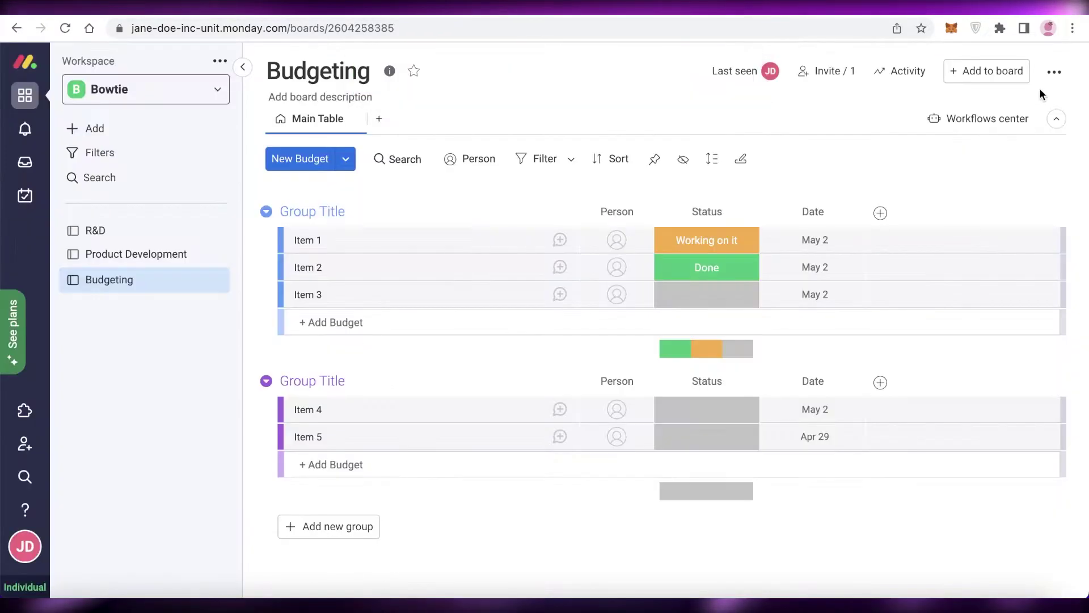
click(975, 118)
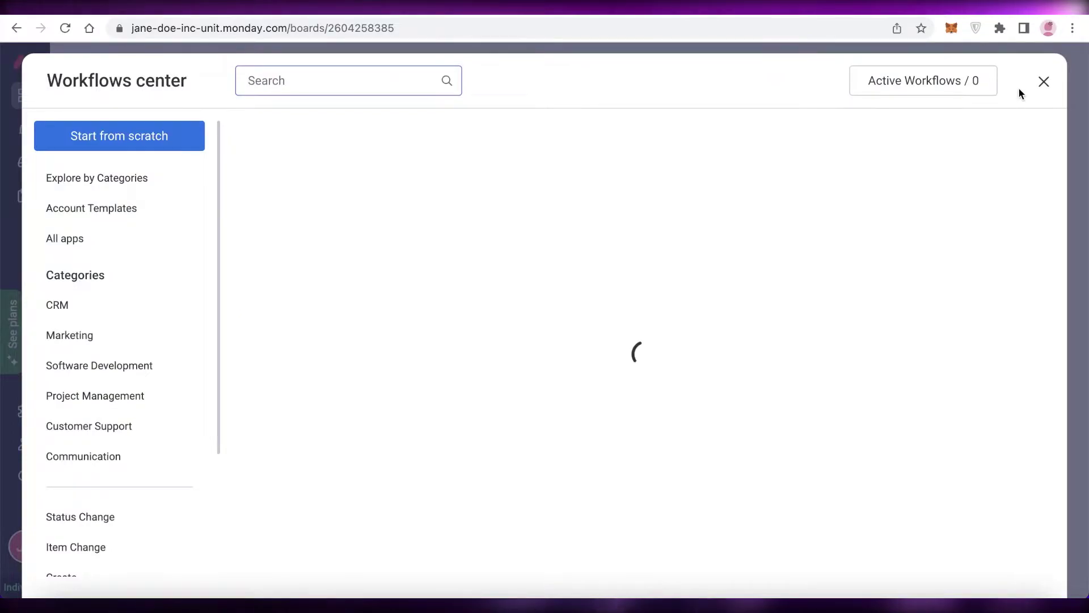
click(1041, 86)
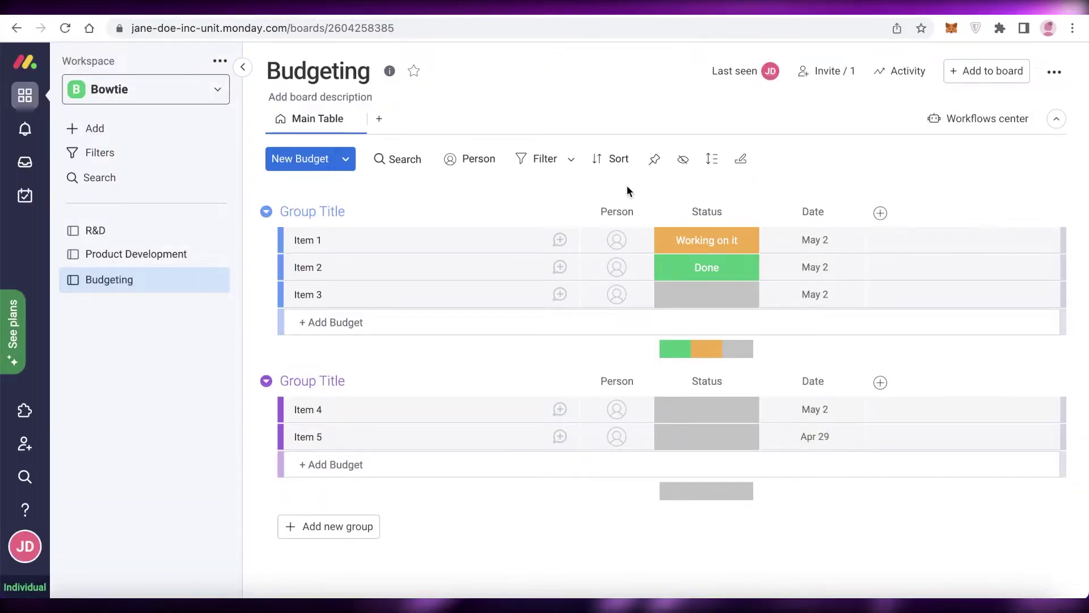
click(678, 101)
click(886, 129)
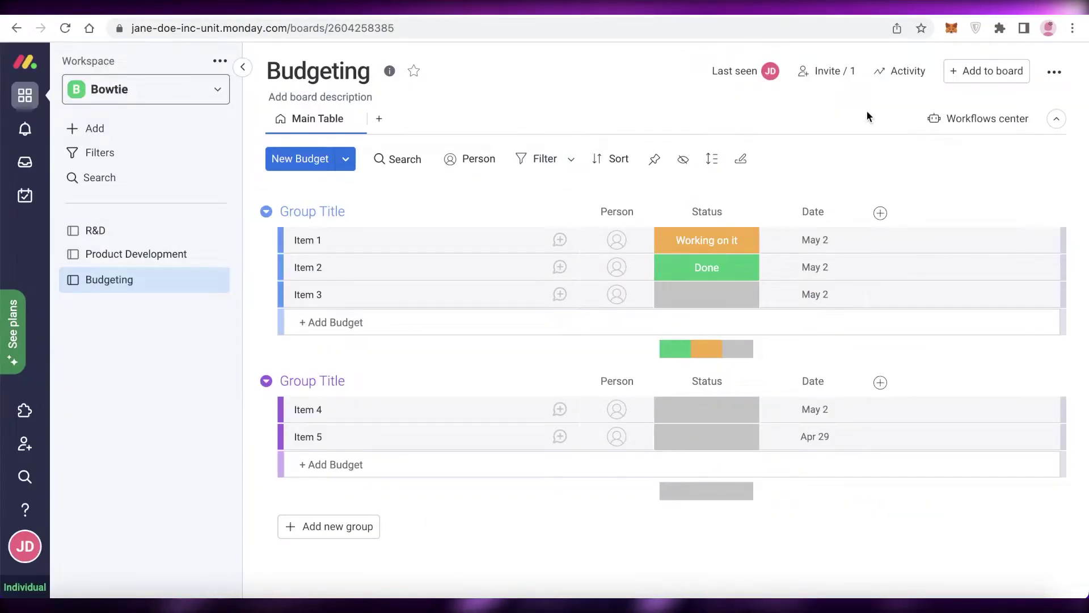
Step: Open the Budgeting board's Workflows center and browse All apps
click(1049, 119)
click(1057, 66)
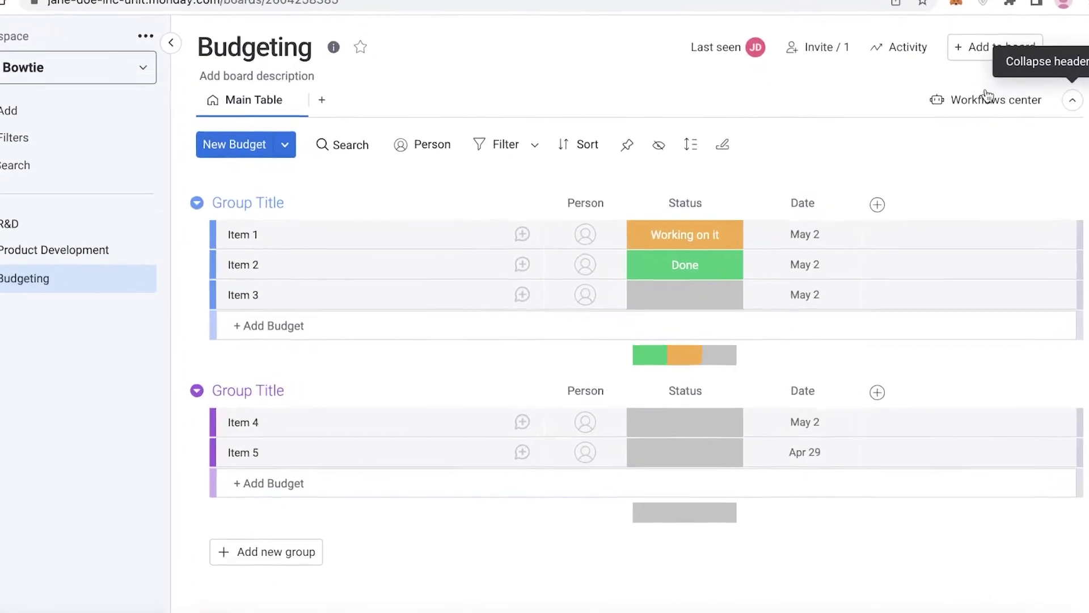
click(975, 109)
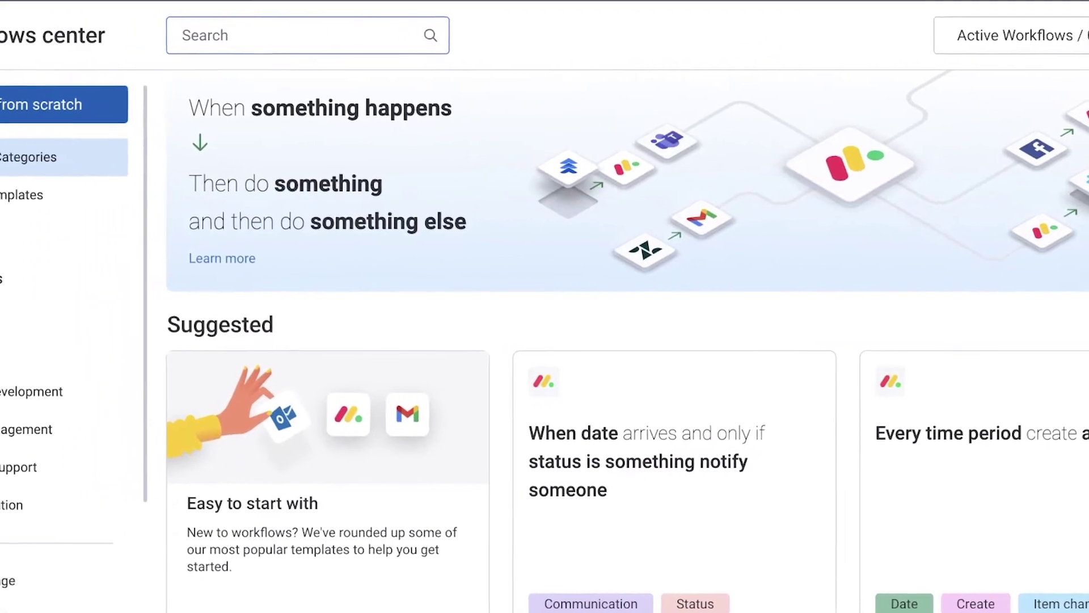
click(85, 243)
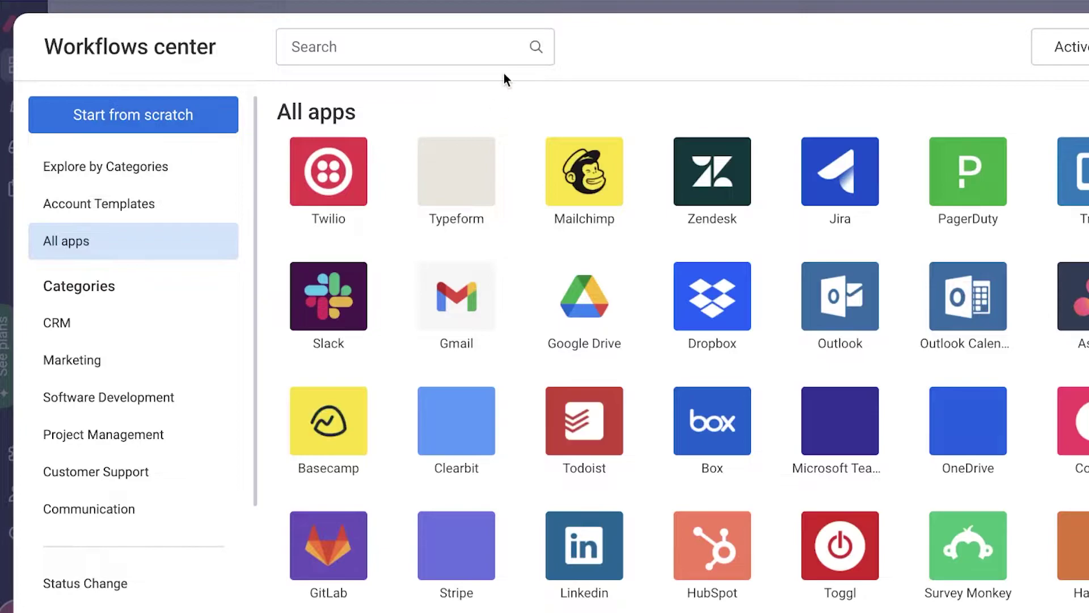
Step: Search workflows for 'hub' and scroll through the HubSpot item-sync templates
click(457, 35)
text(hub)
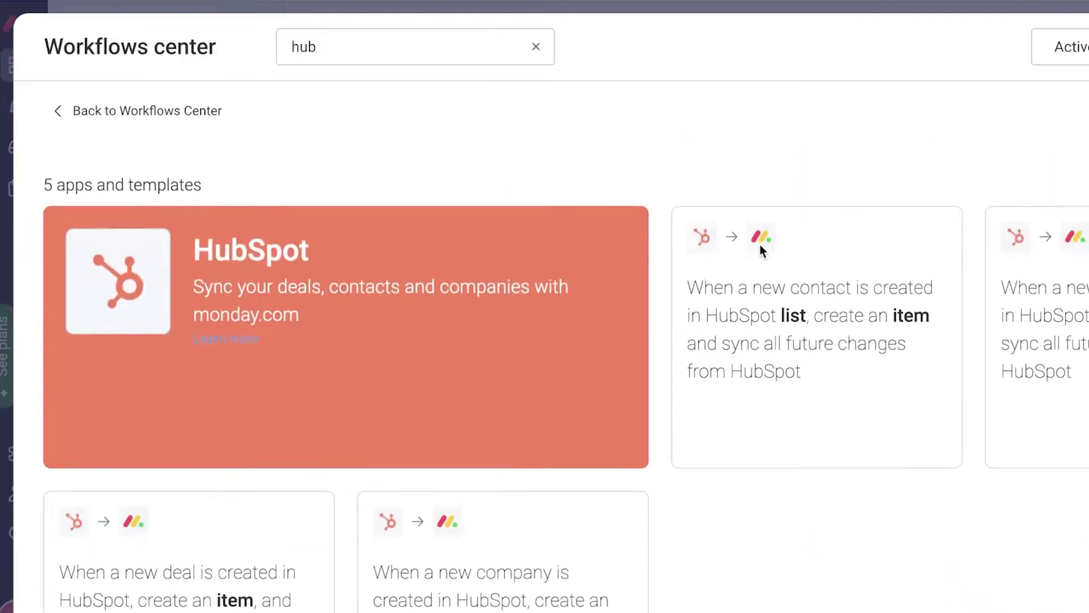
scroll(760, 244, down, 3)
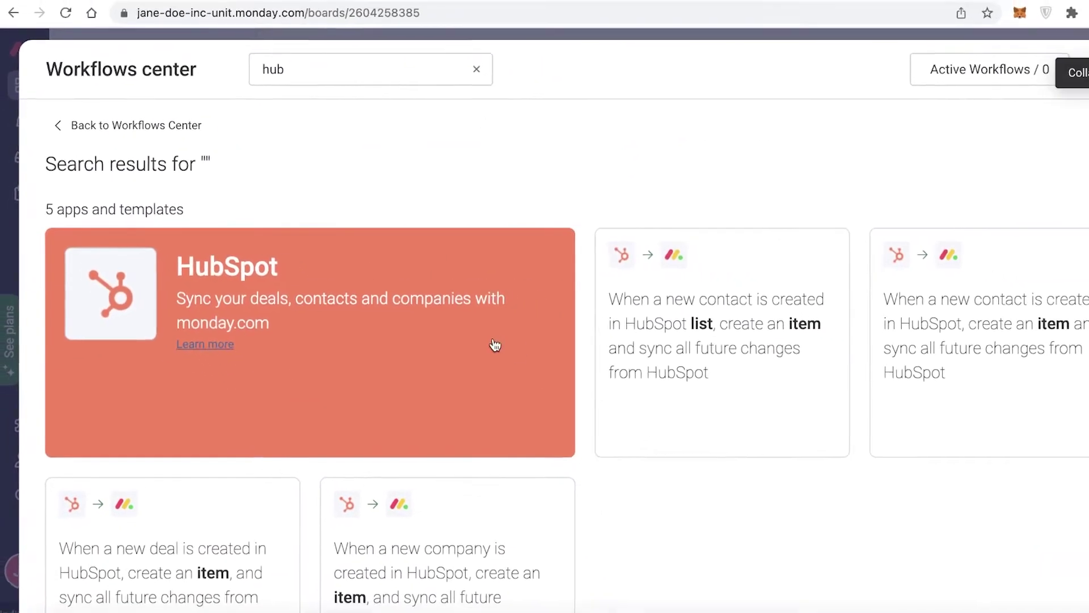
scroll(495, 345, down, 2)
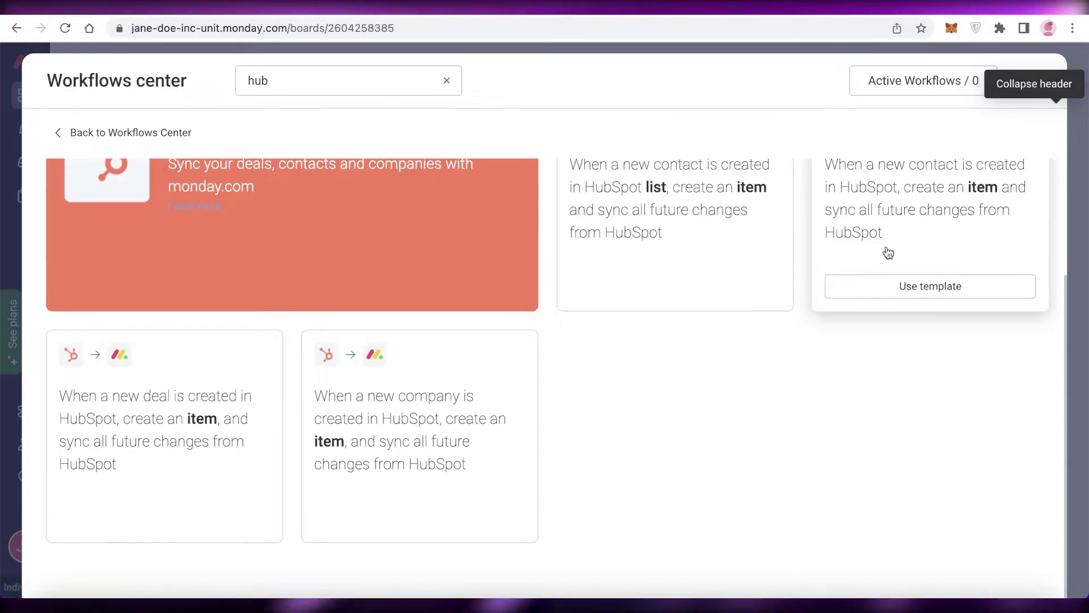
scroll(794, 241, up, 1)
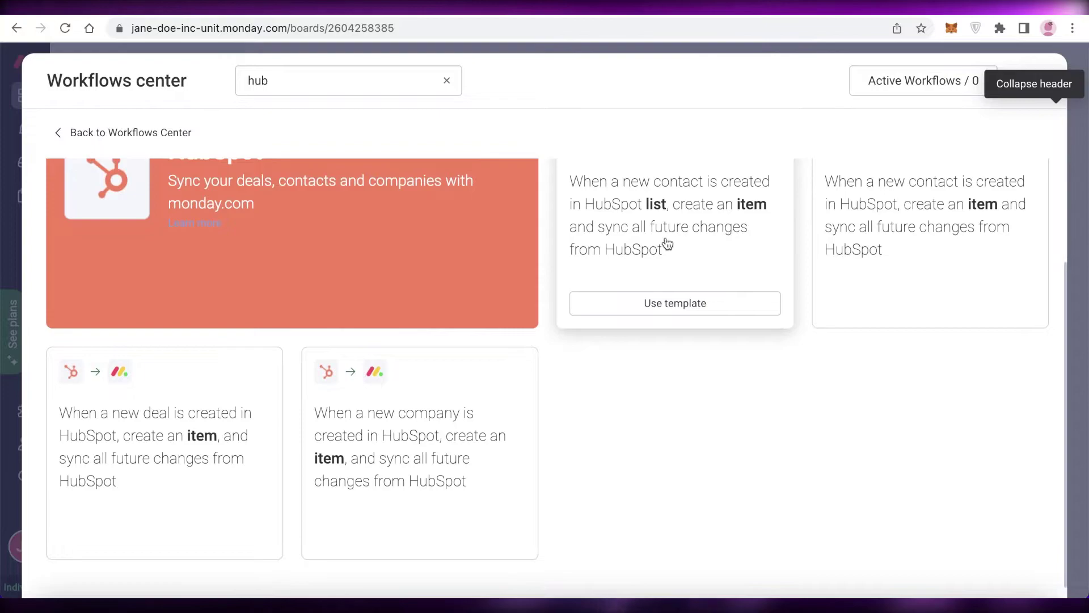
scroll(786, 235, up, 2)
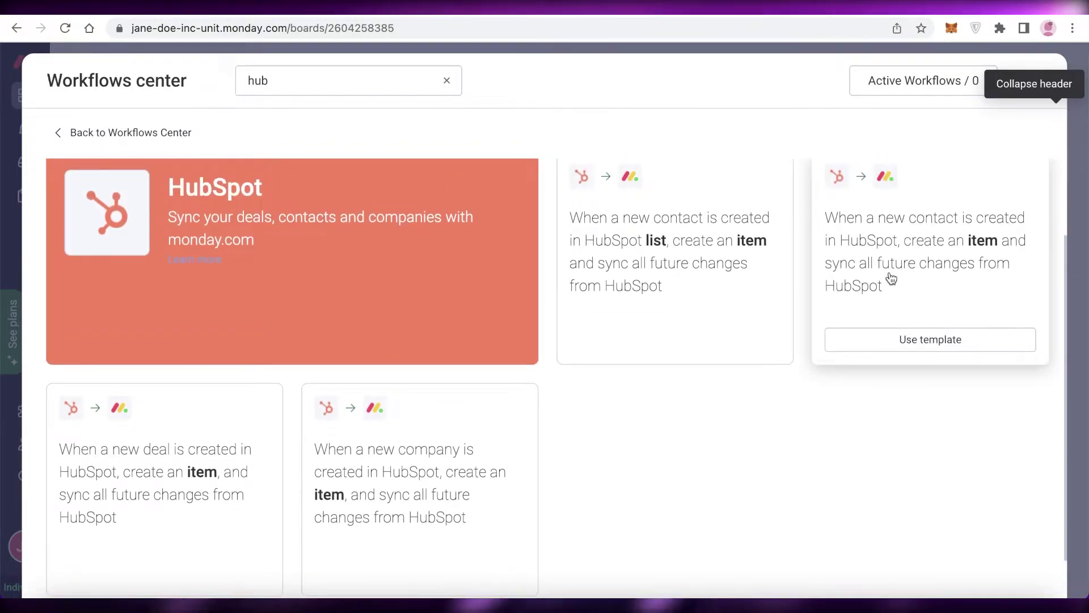
scroll(890, 277, down, 1)
scroll(86, 402, down, 2)
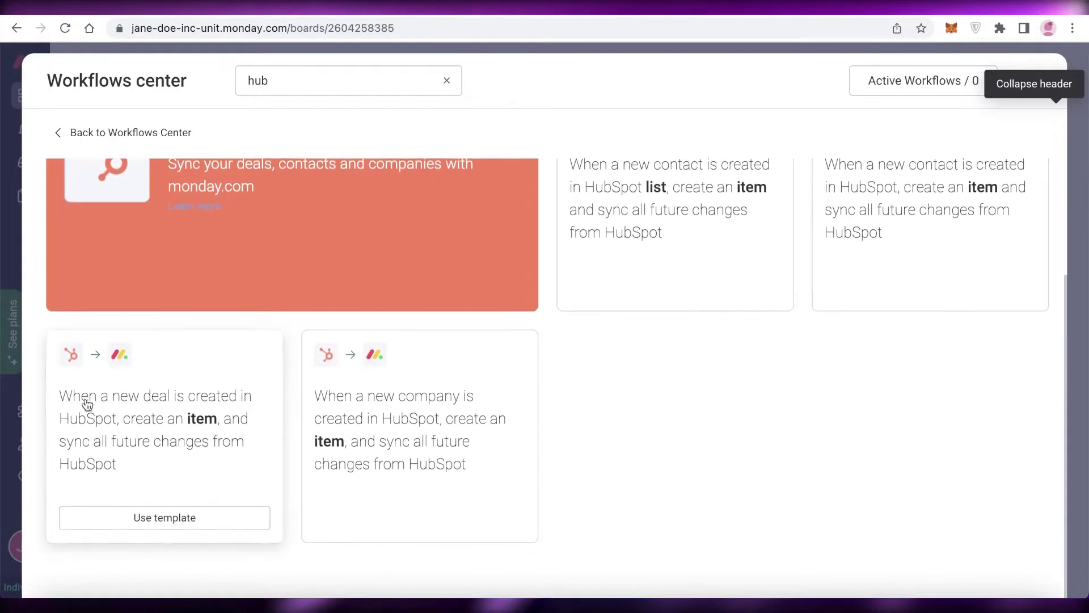
scroll(382, 360, up, 6)
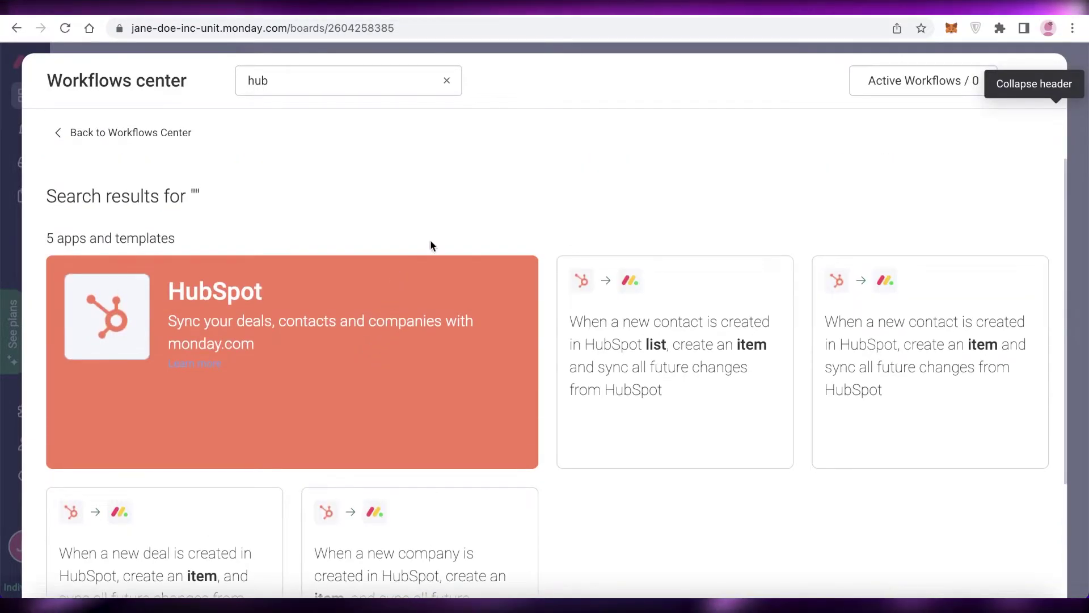
Step: Start a new automation from scratch, triggered when an item is created
click(116, 132)
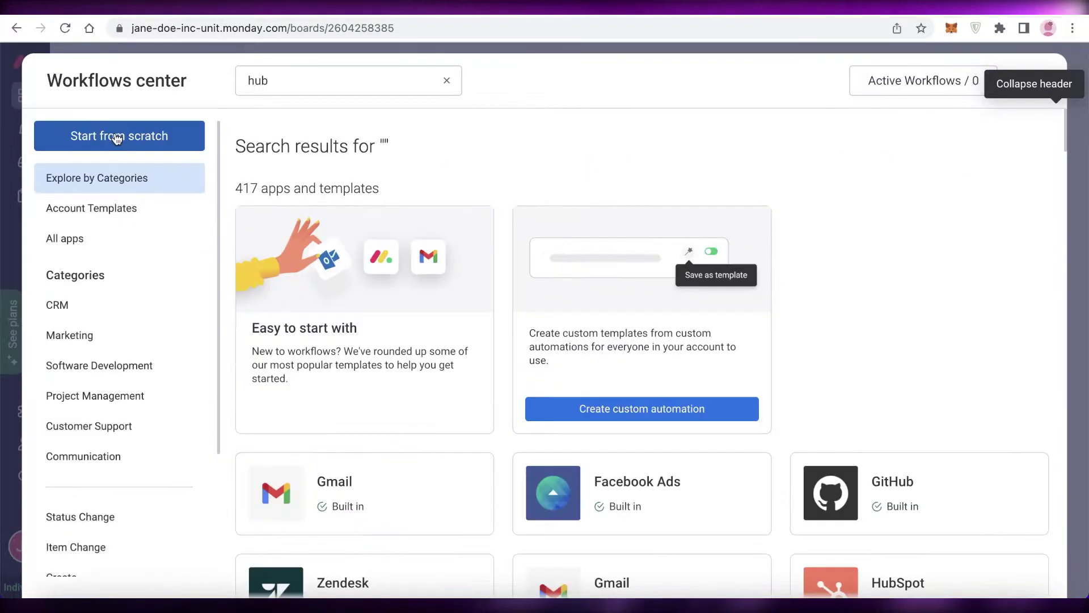
click(114, 139)
click(344, 186)
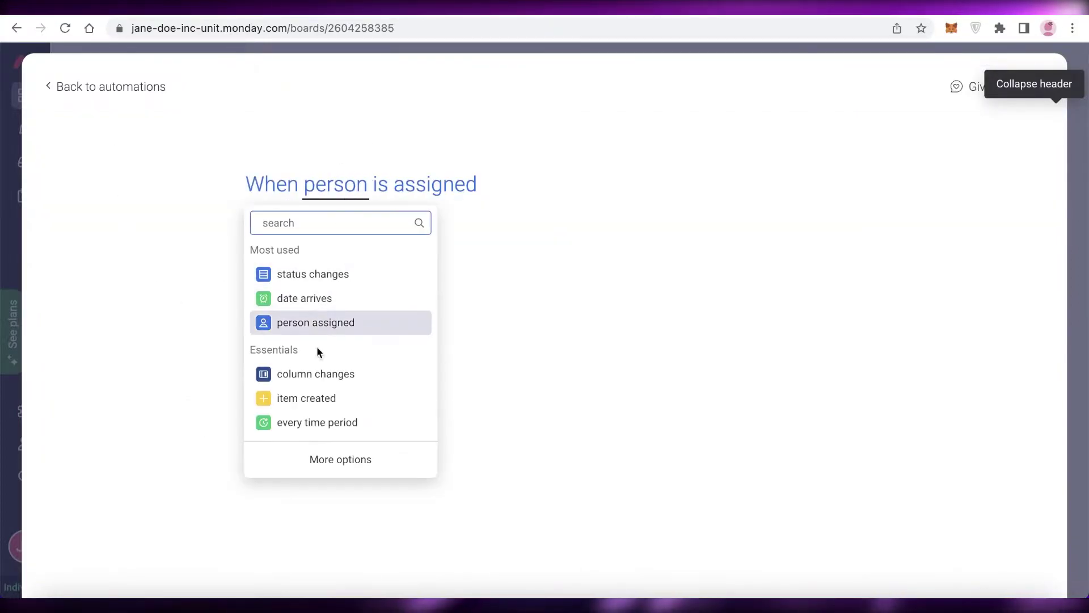
click(336, 458)
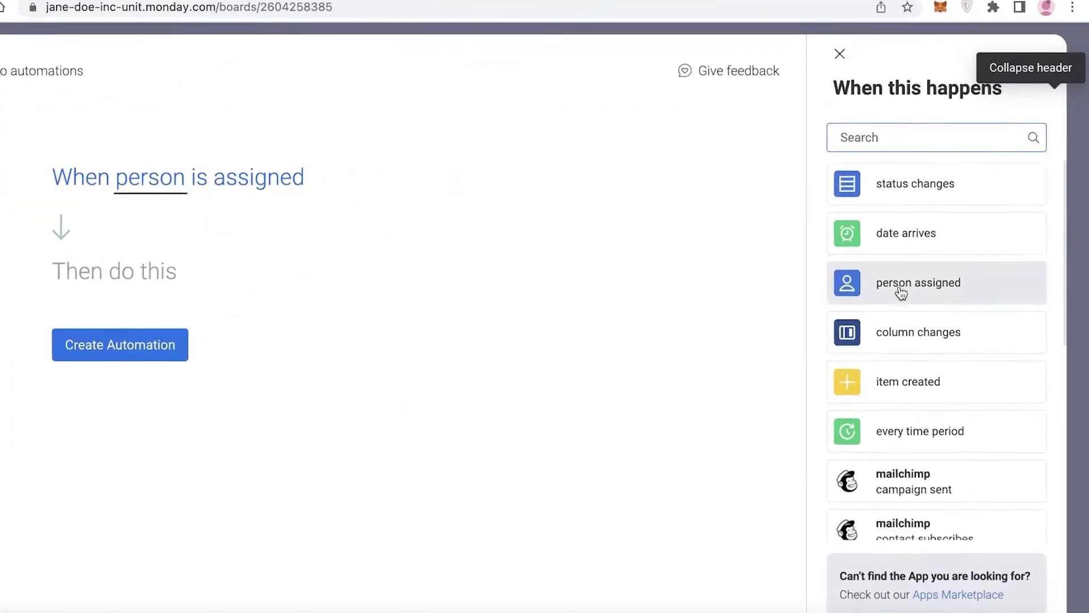
scroll(891, 317, down, 10)
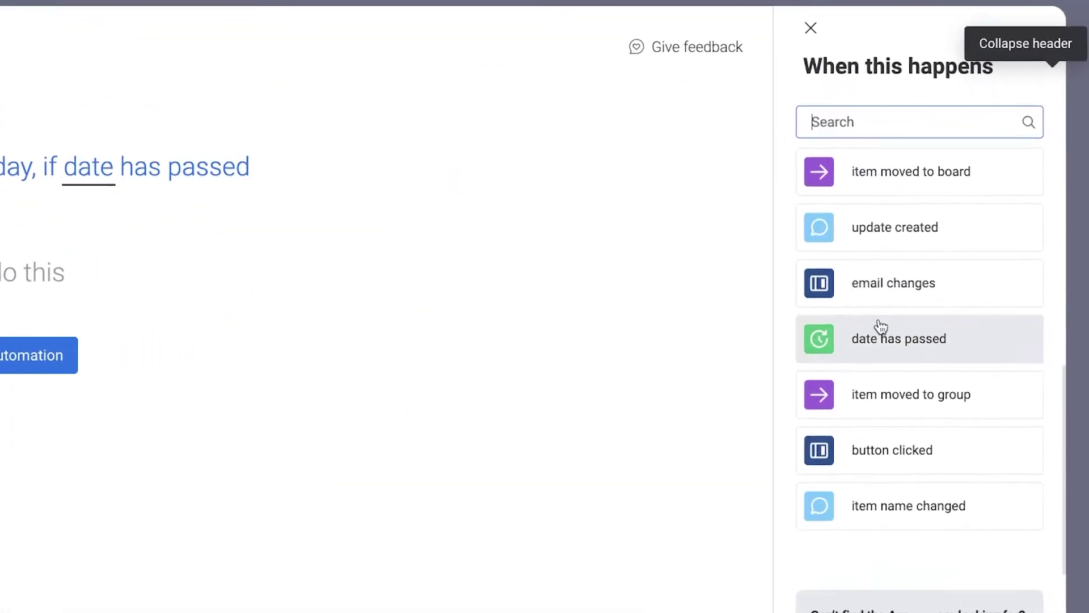
scroll(888, 256, up, 10)
click(891, 409)
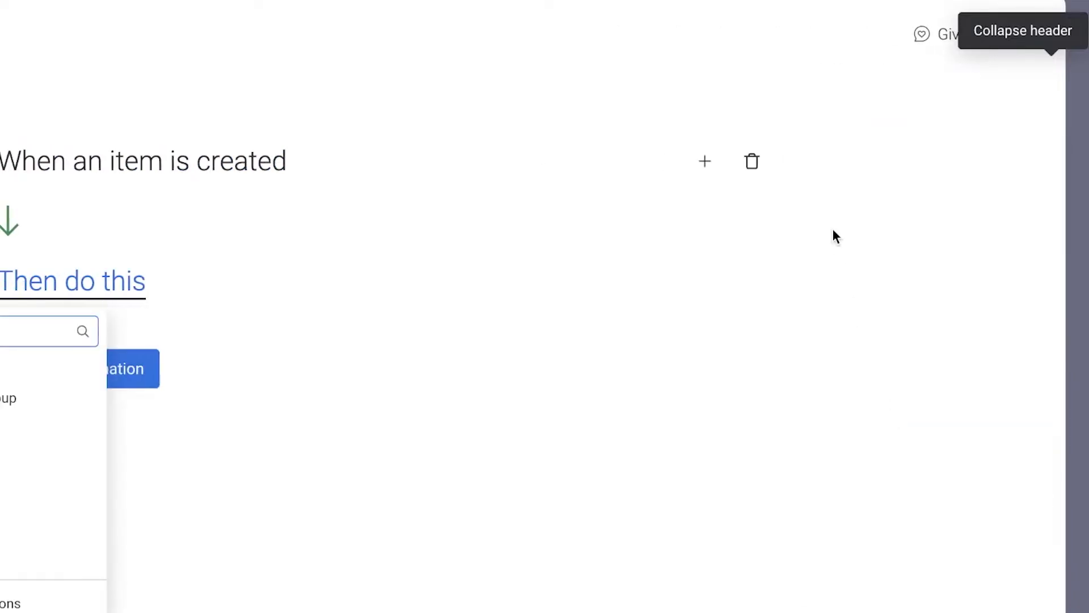
Step: Set the automation's action to move the item to another board
click(89, 307)
click(157, 293)
click(210, 598)
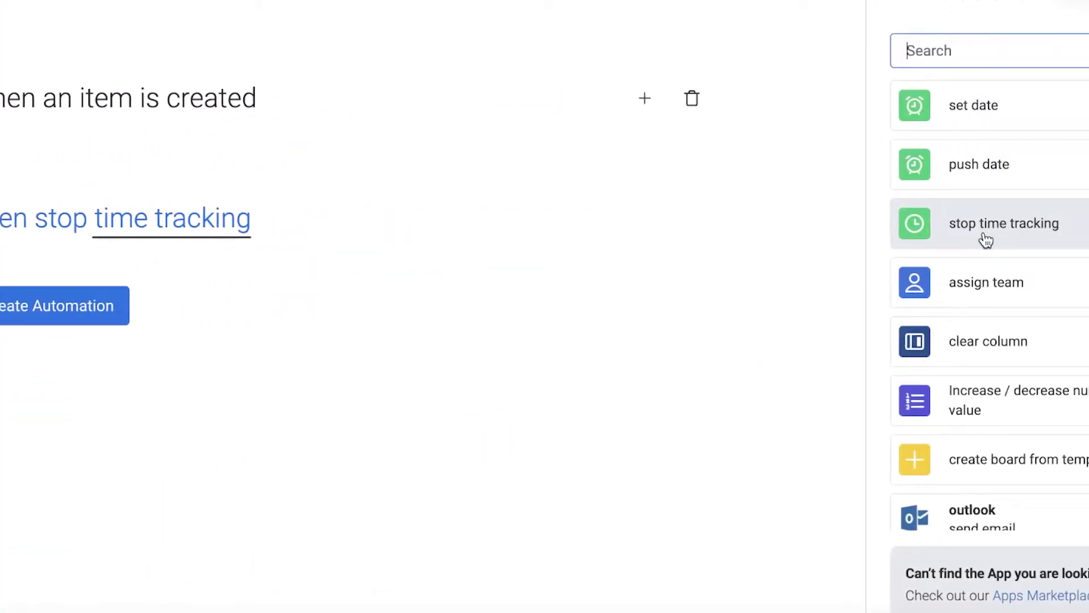
scroll(986, 241, up, 15)
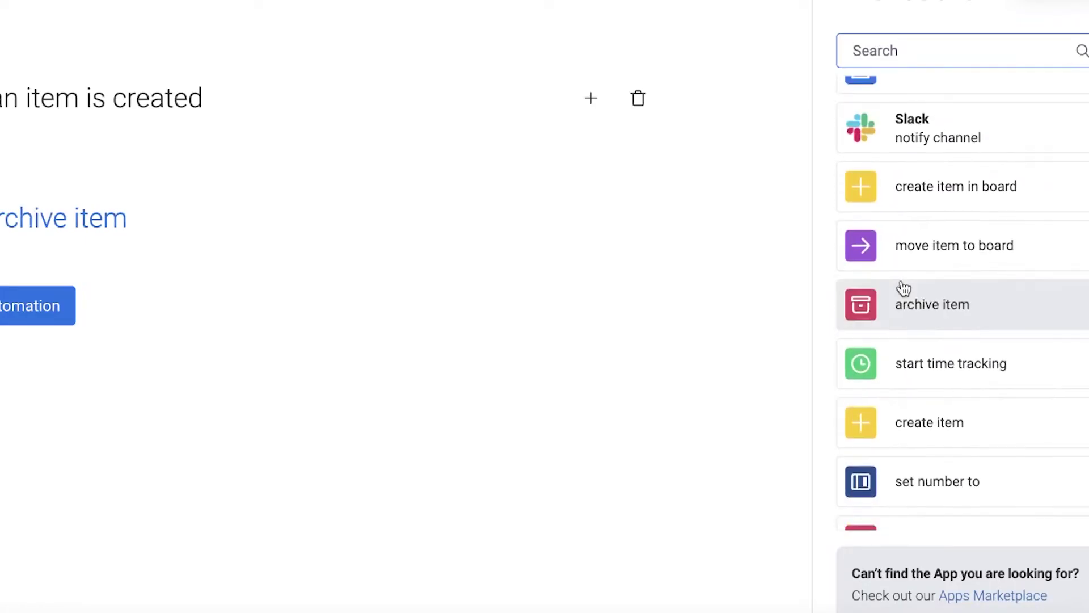
scroll(916, 183, up, 6)
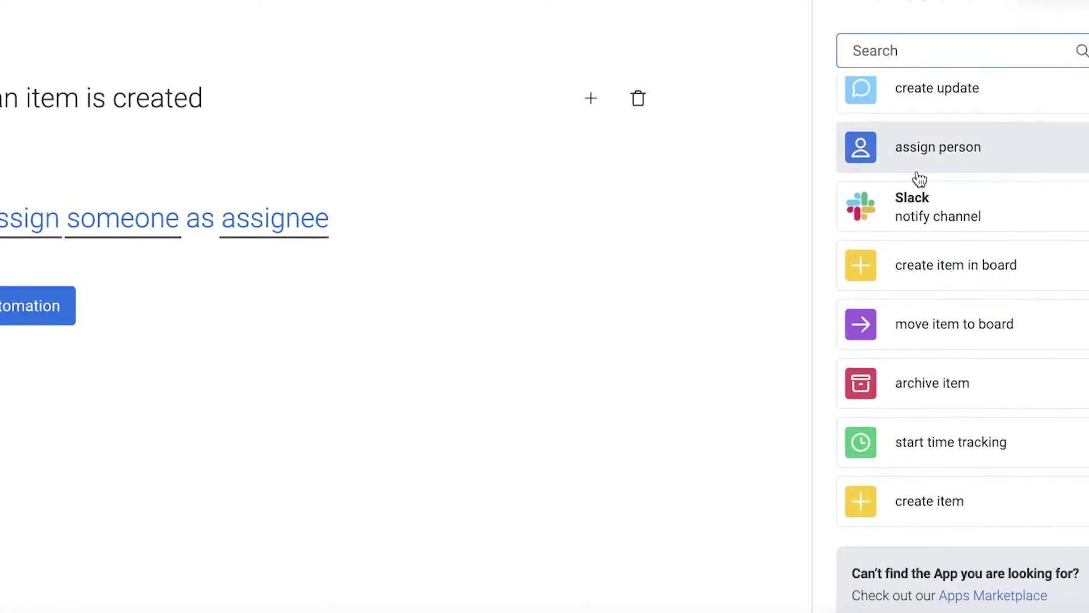
click(969, 65)
text(hubsp)
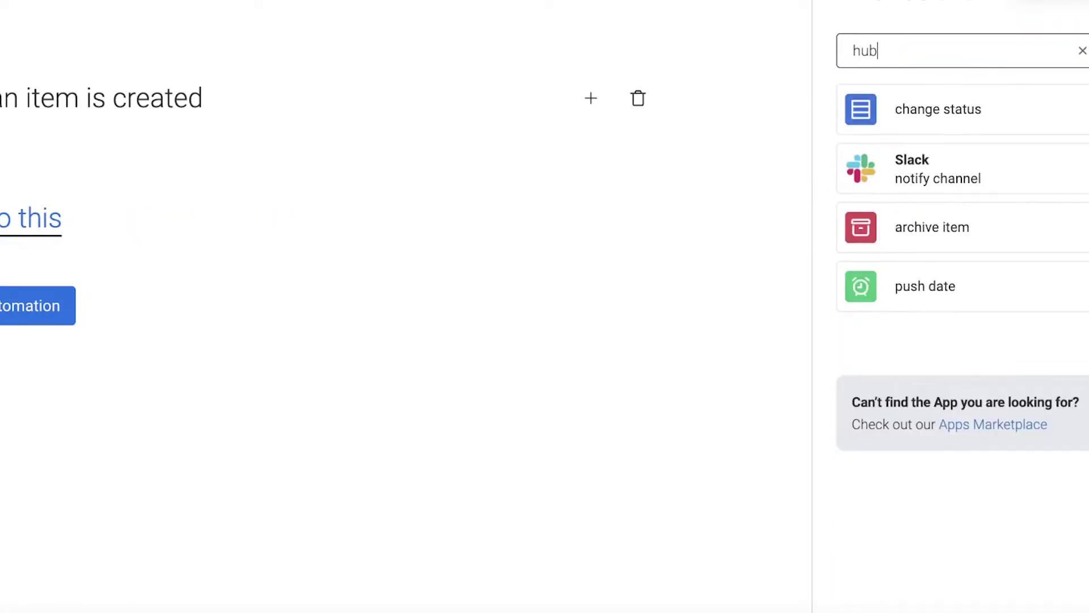
key(BackSpace)
key(BackSpace)
key(BackSpace)
key(BackSpace)
key(BackSpace)
scroll(890, 182, down, 6)
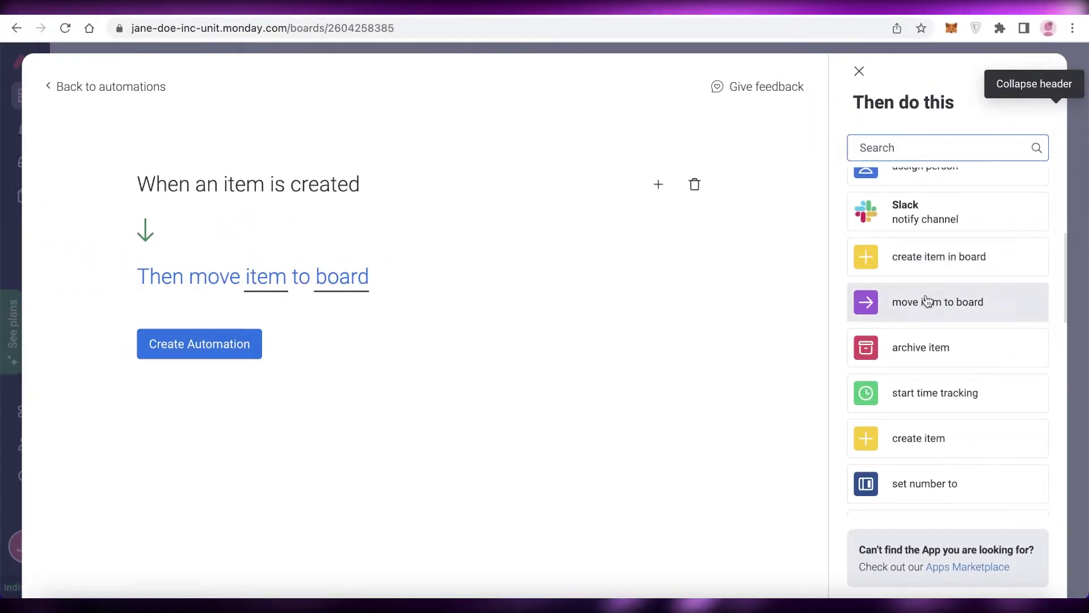
click(928, 301)
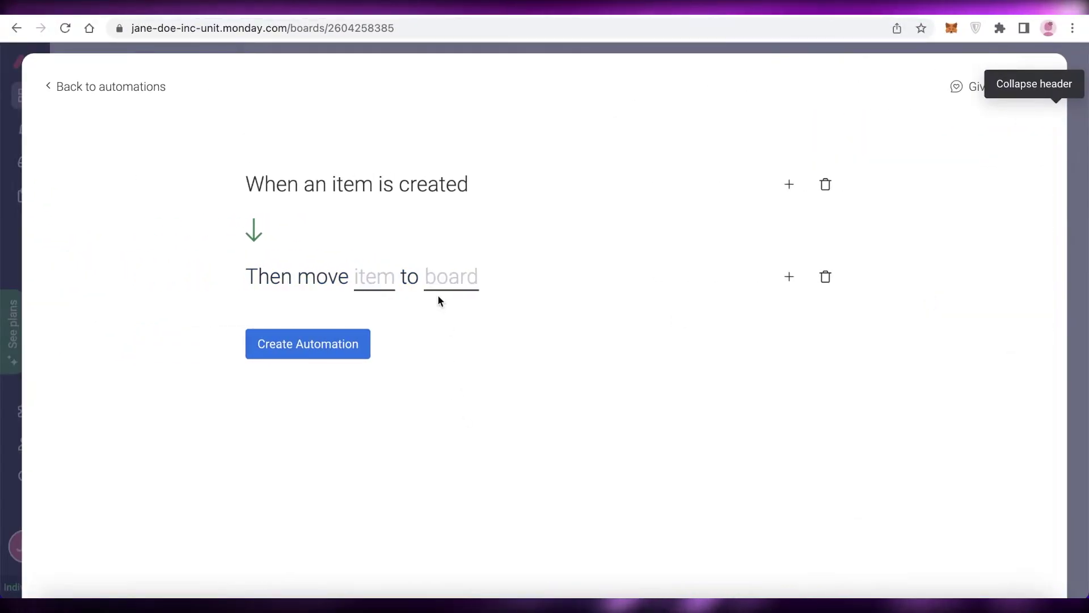
Step: Make HairTie Business the destination board, confirm the column mapping, and create the automation
click(392, 280)
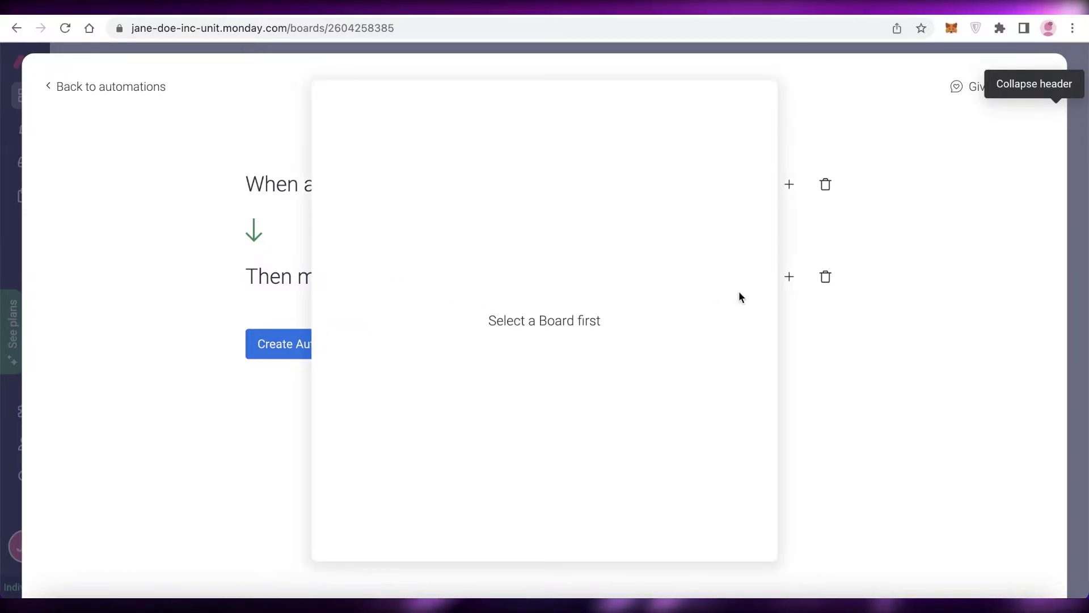
key(Escape)
click(461, 277)
click(476, 372)
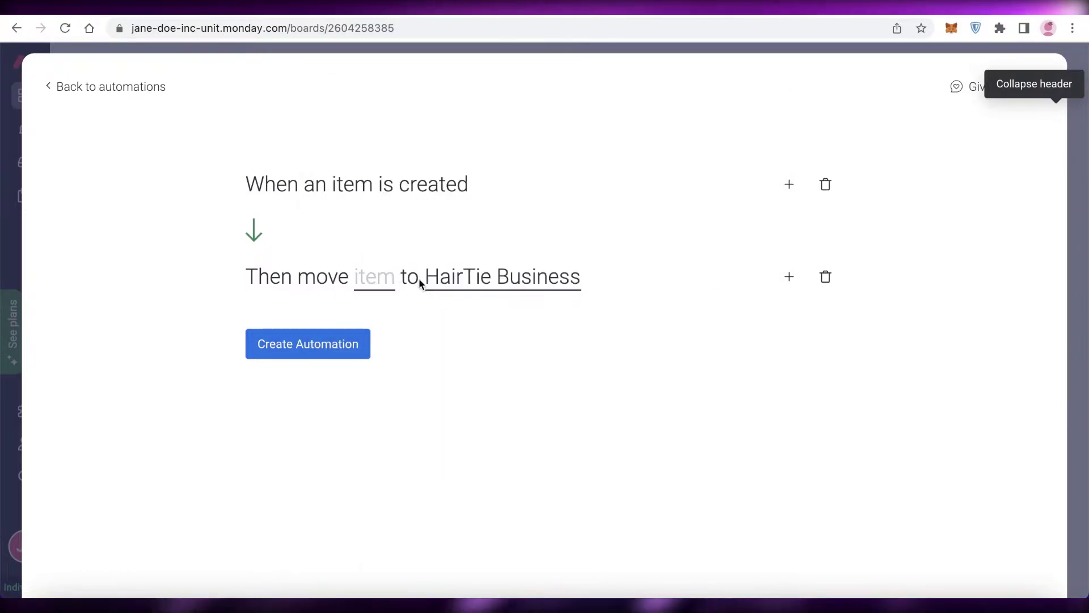
click(738, 533)
click(321, 354)
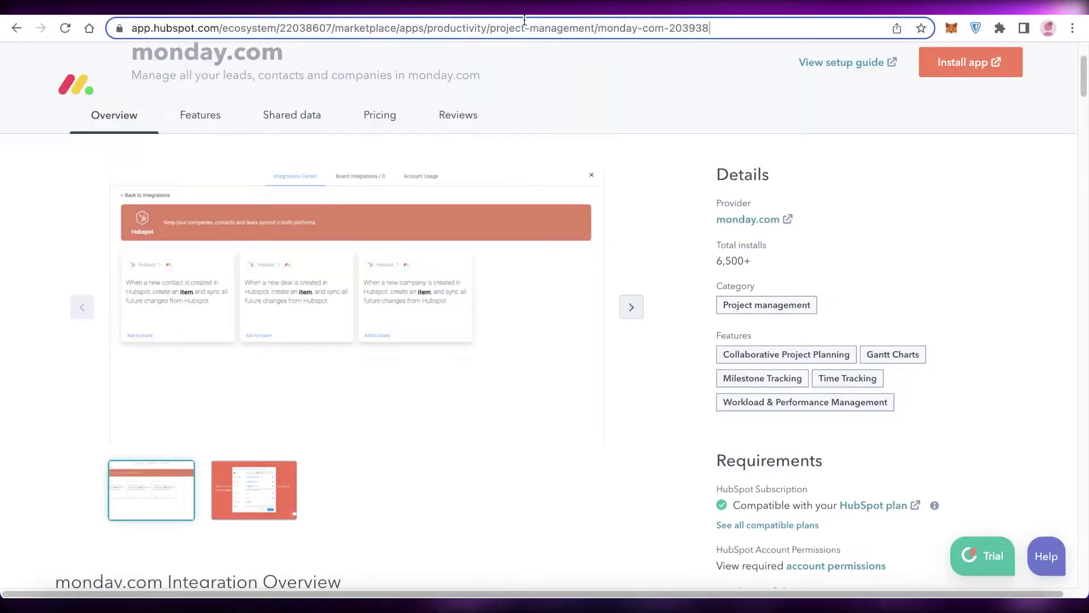
Step: Load the HubSpot website by entering 'hub' in the address bar
click(524, 25)
text(hubspot.com)
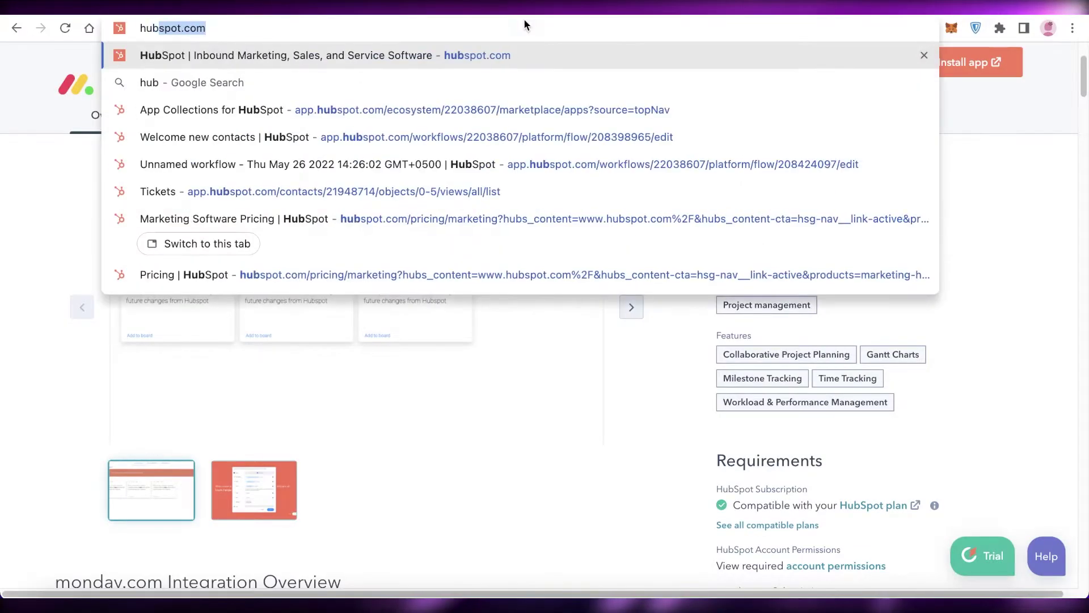
key(Return)
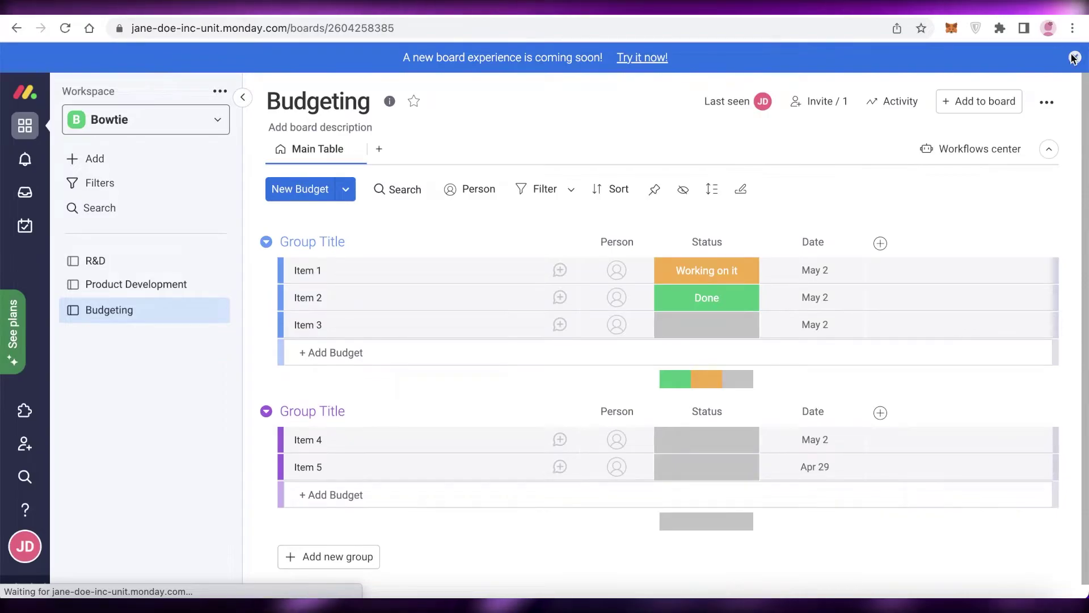
Step: Dismiss the new board experience banner and open the Budgeting board's Apps marketplace
click(1074, 58)
click(1047, 71)
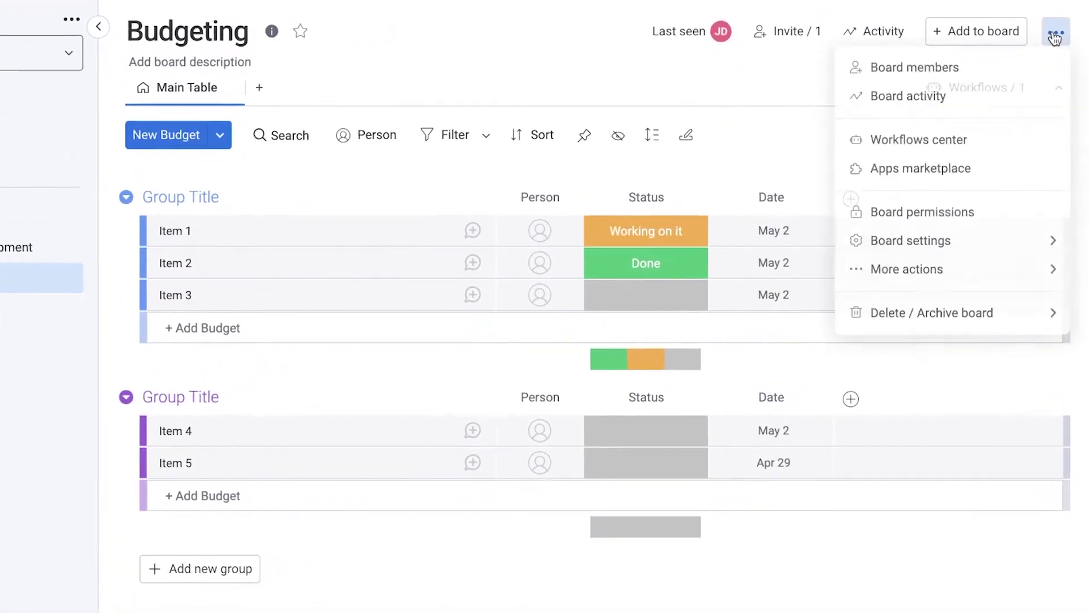
click(921, 168)
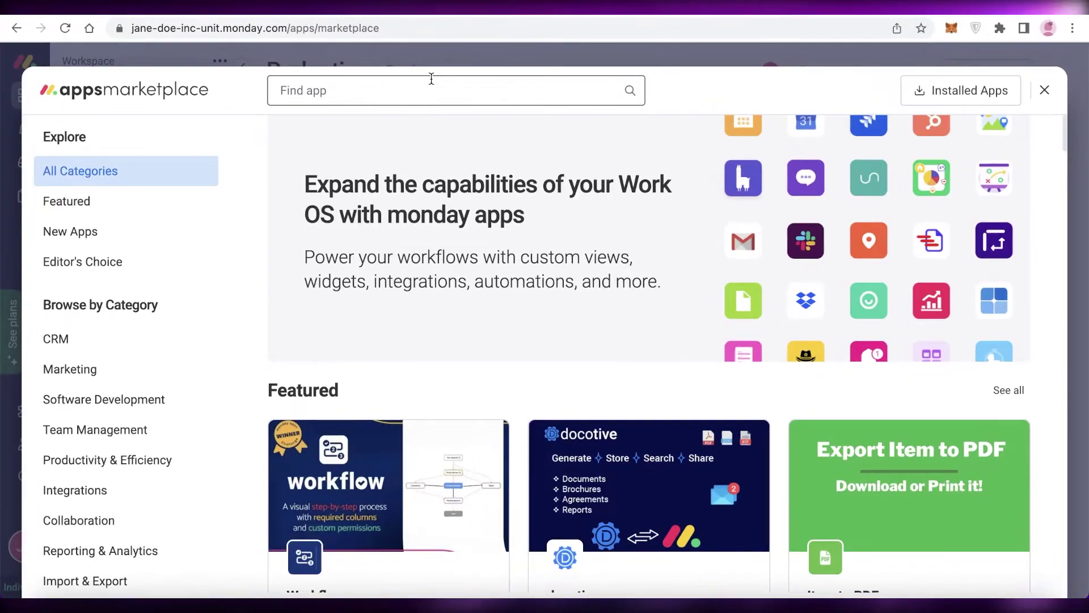
Step: Find HubSpot by searching 'hub' and add it to the Product Development board
click(366, 57)
text(hub)
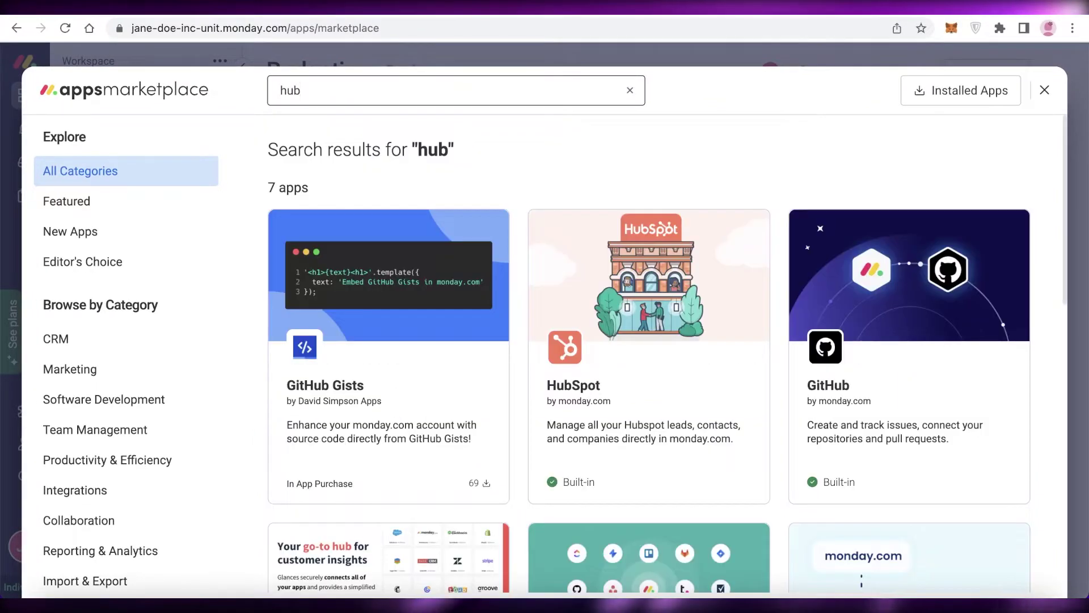
click(587, 339)
scroll(444, 321, down, 5)
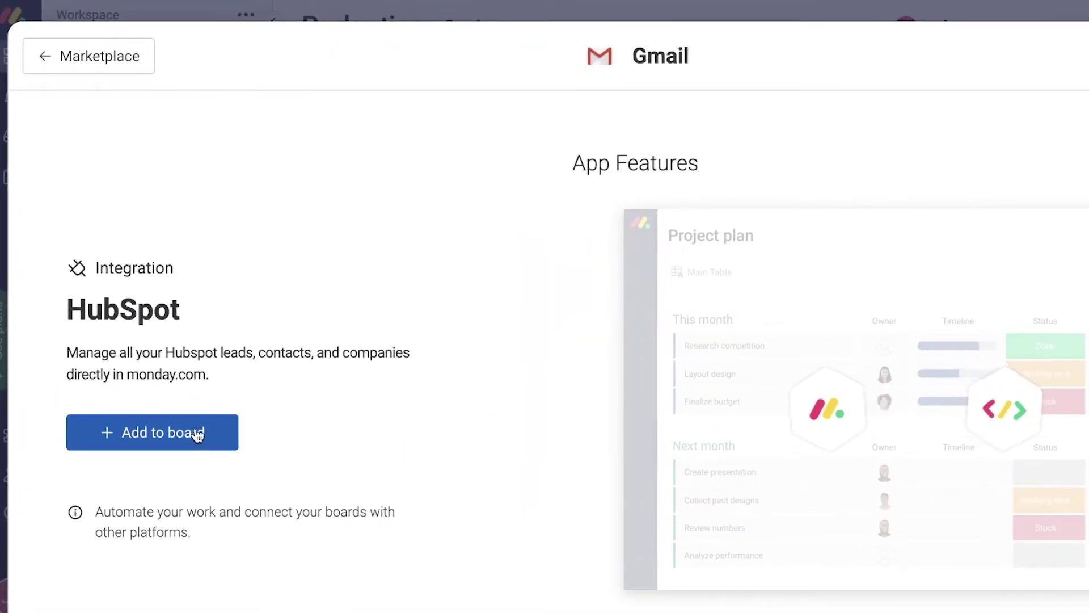
click(197, 435)
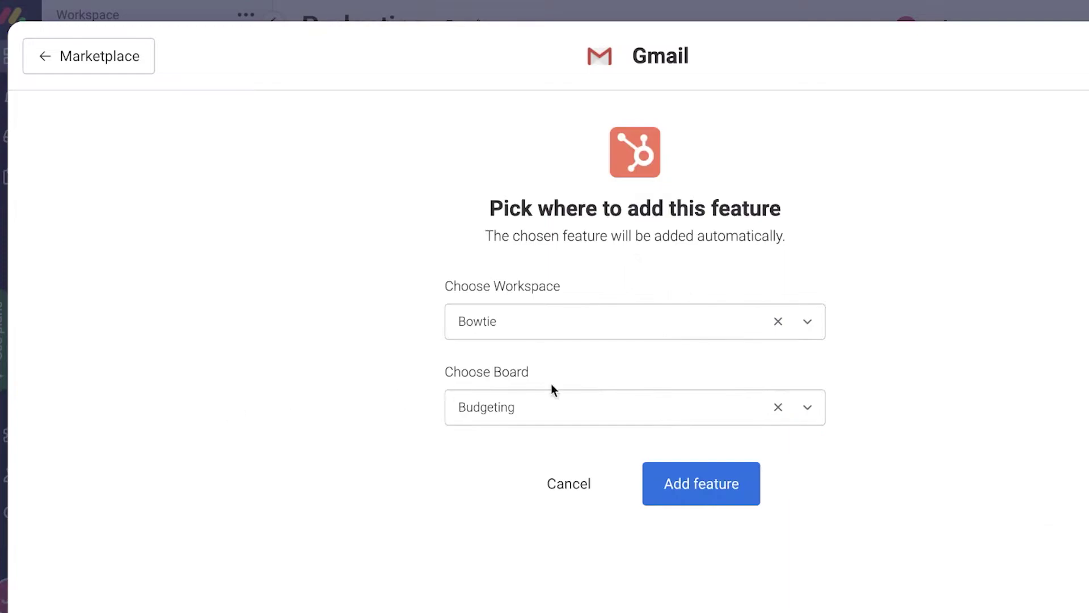
click(577, 421)
click(531, 471)
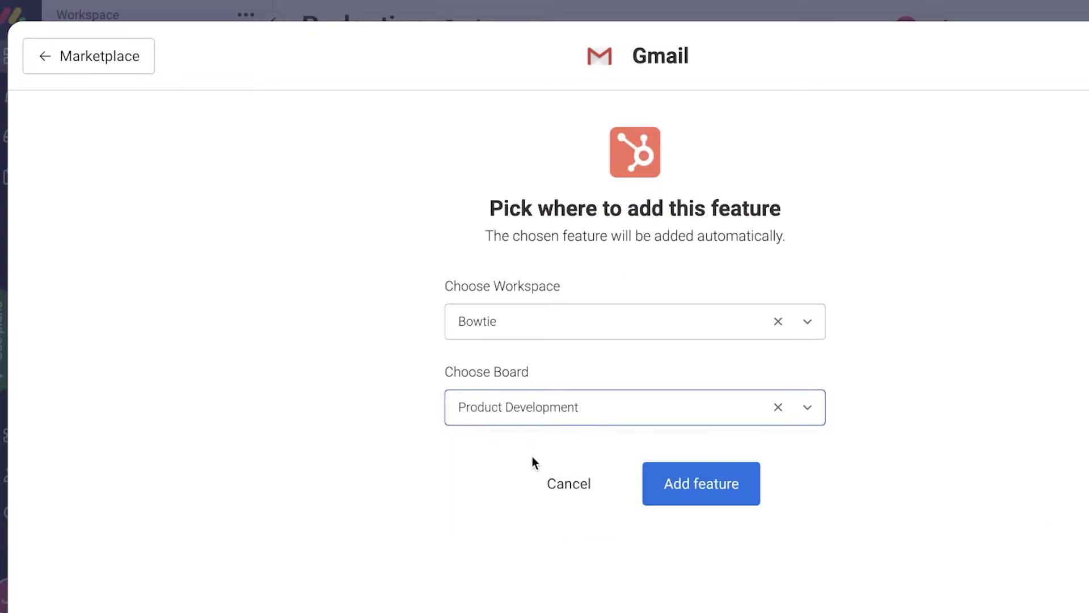
click(693, 493)
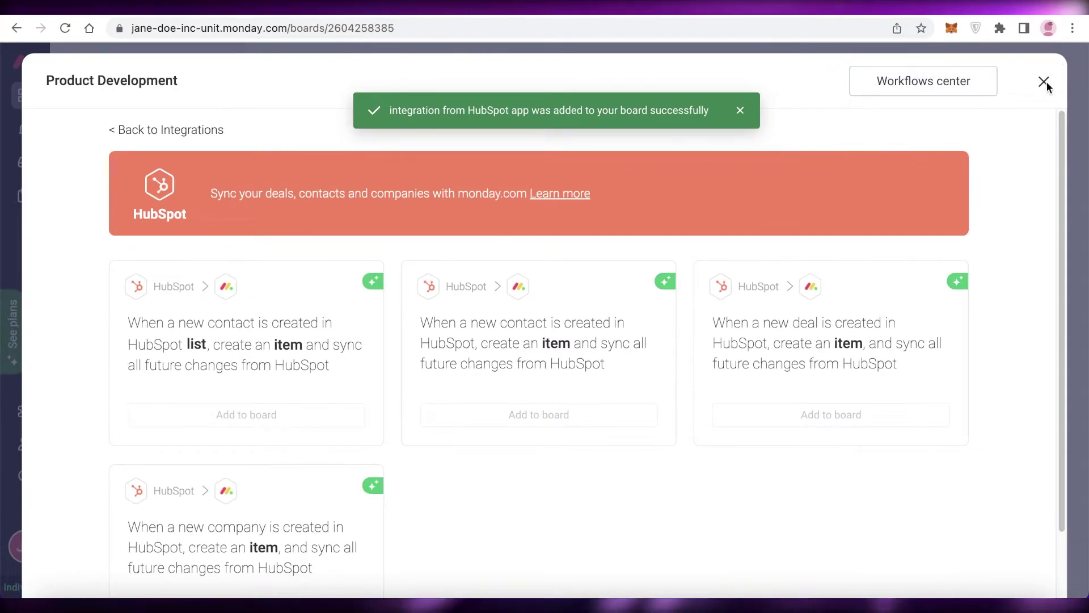
Step: Close the HubSpot integrations window and switch between the Product Development and Budgeting boards
click(1044, 81)
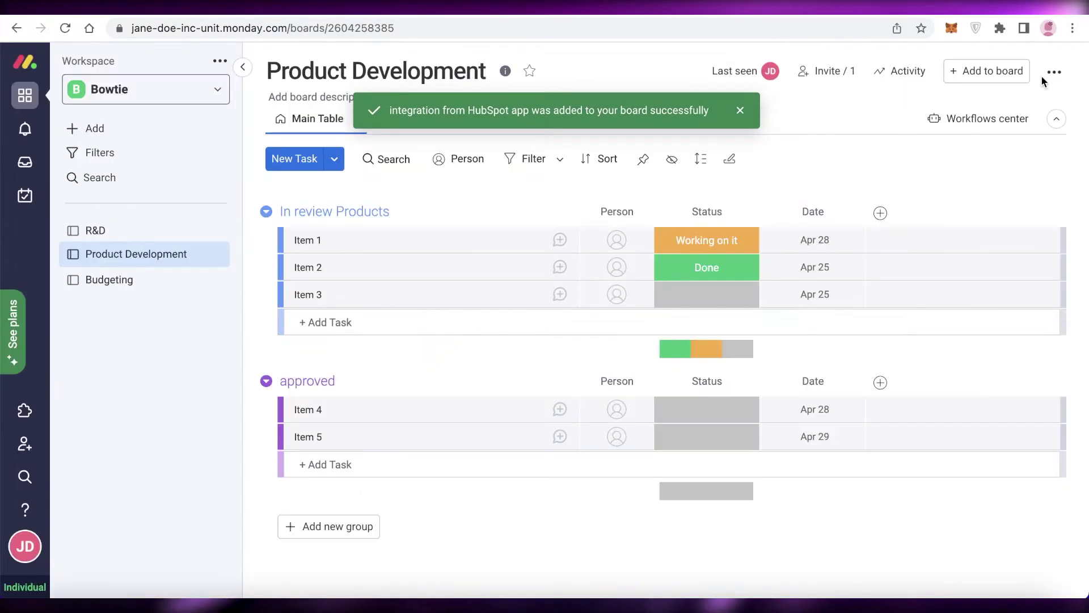
click(129, 253)
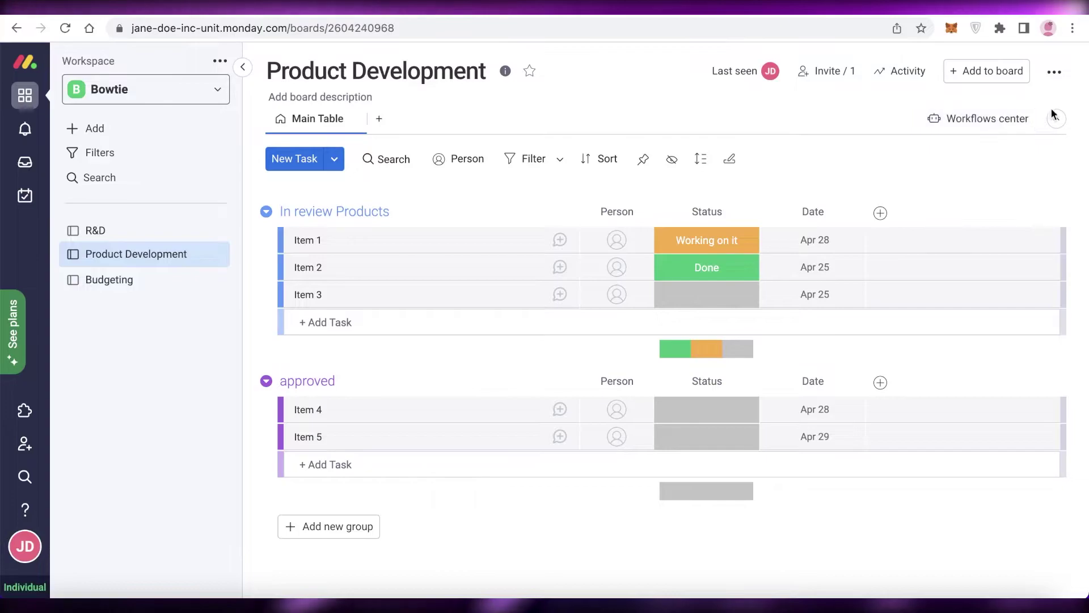
click(92, 279)
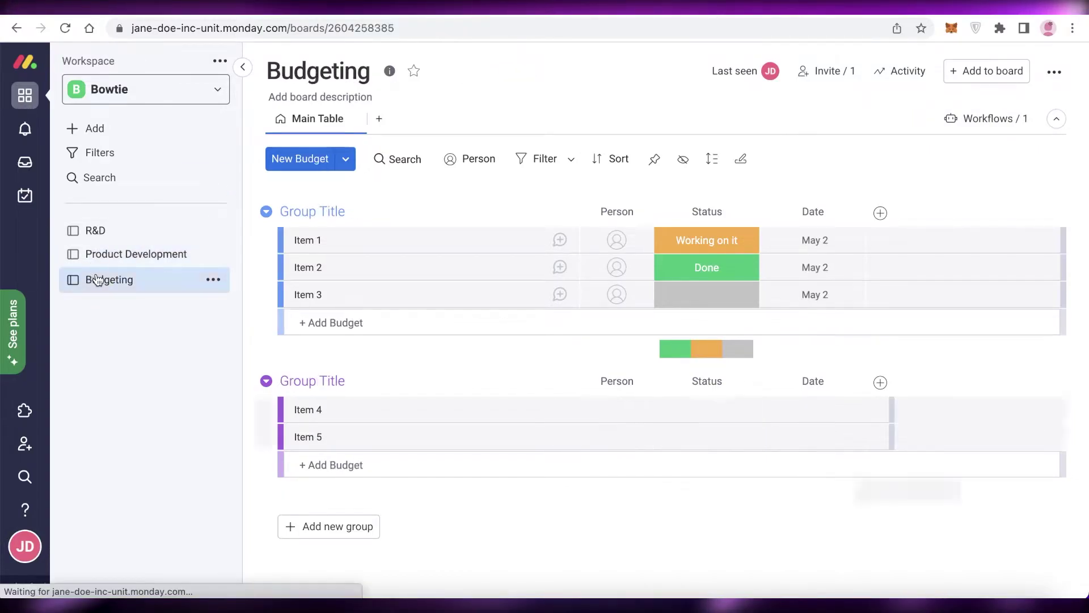
click(198, 253)
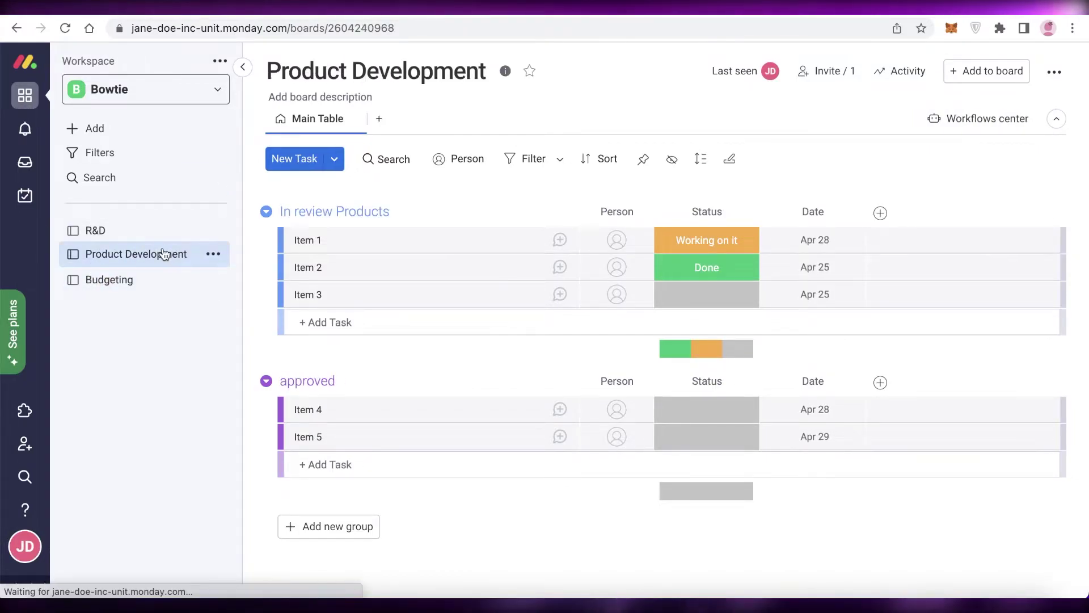
Step: Visit the R&D board, return to Product Development, and collapse then re-expand its header
click(102, 231)
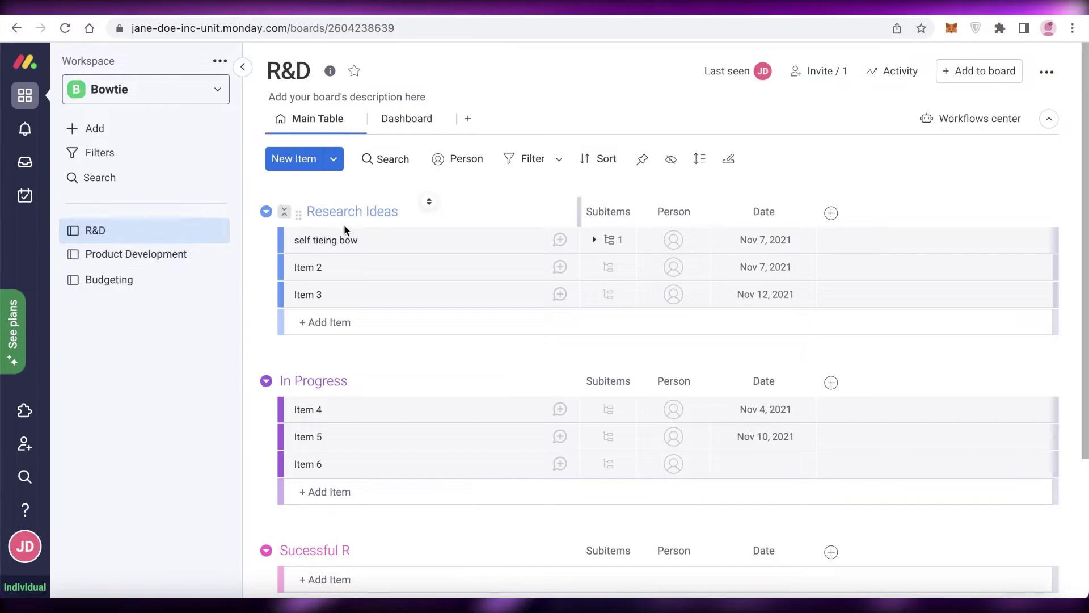
click(145, 258)
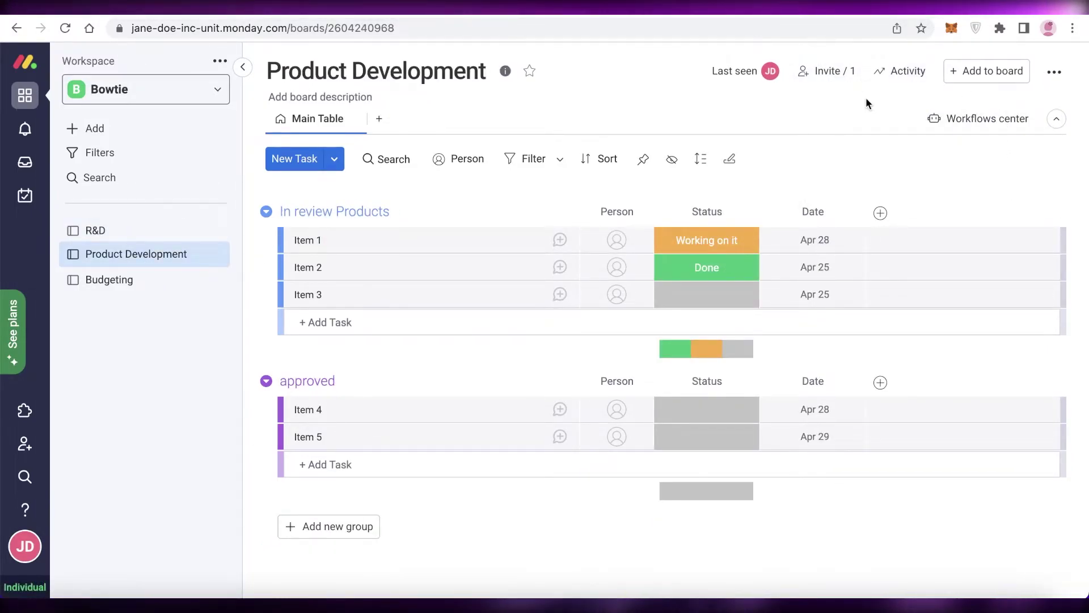
click(1056, 119)
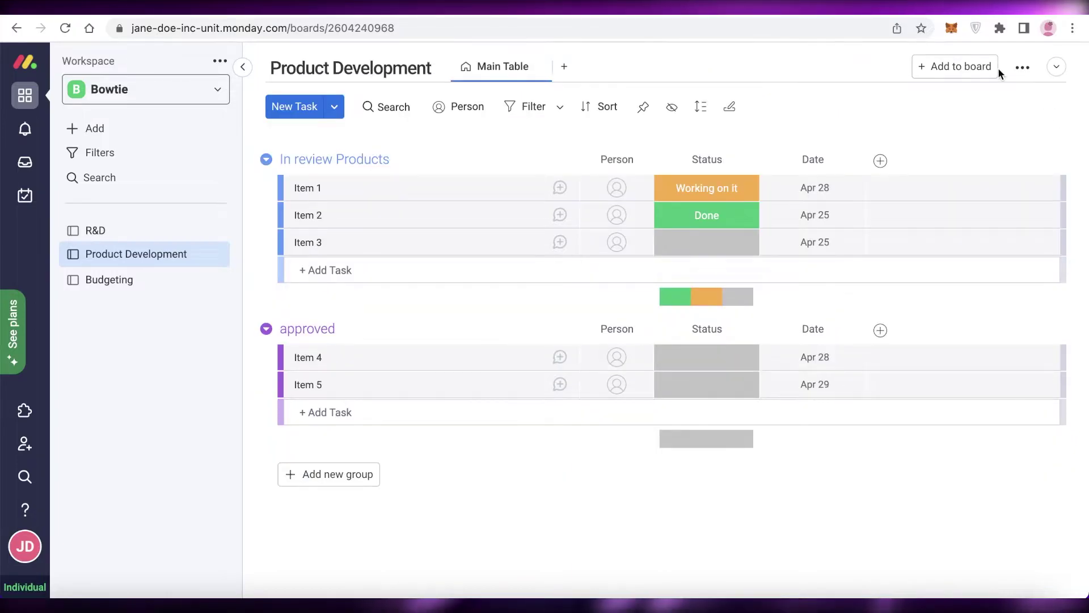
click(1057, 66)
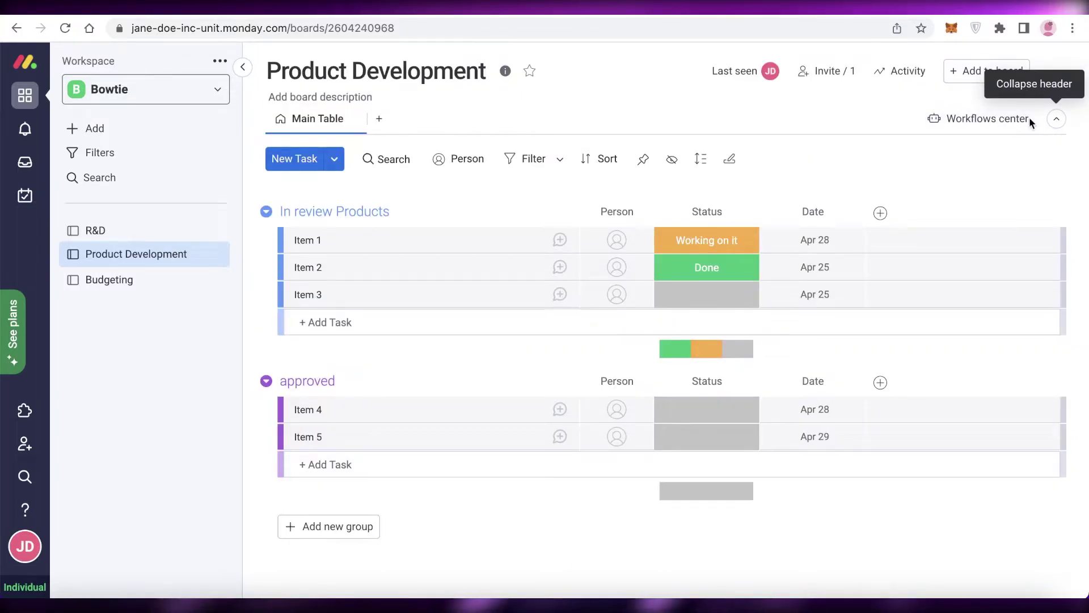
Step: Search Product Development's workflows center for 'hub' and open the HubSpot templates
click(933, 126)
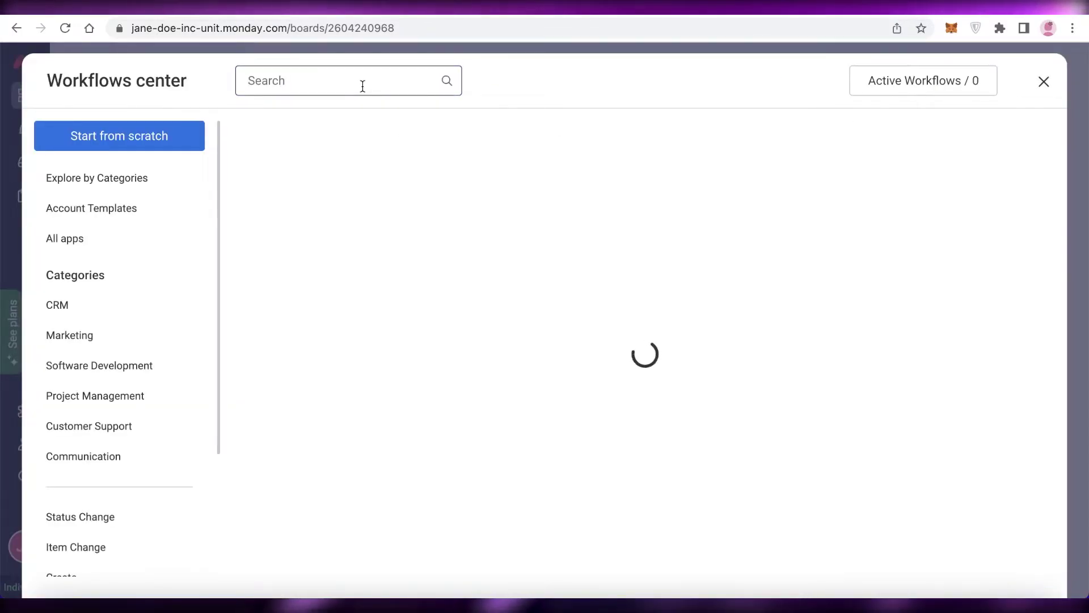
text(hub)
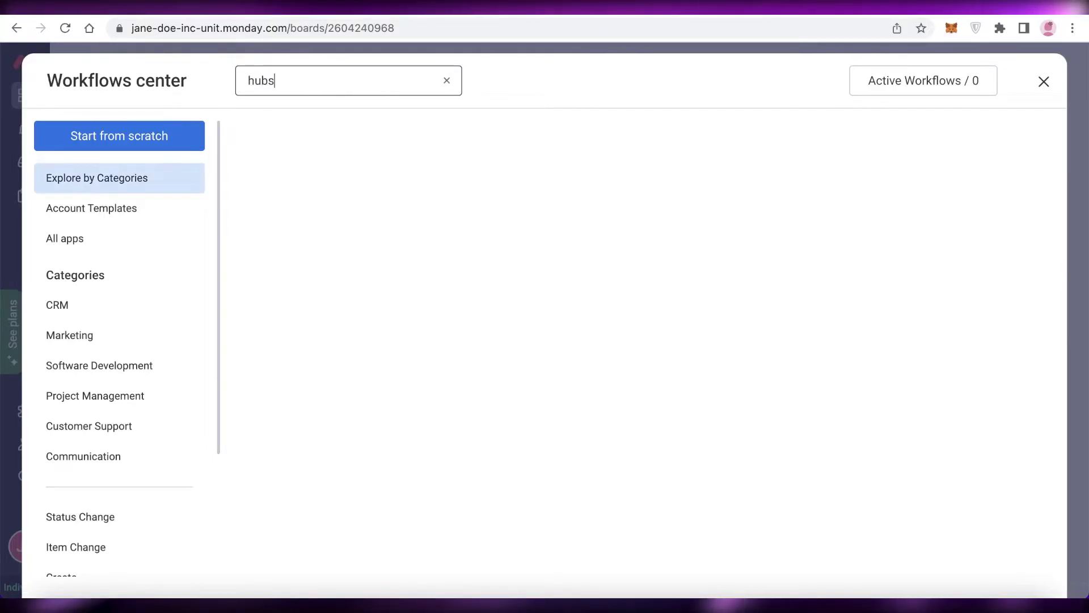
text(s)
key(BackSpace)
click(662, 257)
scroll(662, 258, down, 4)
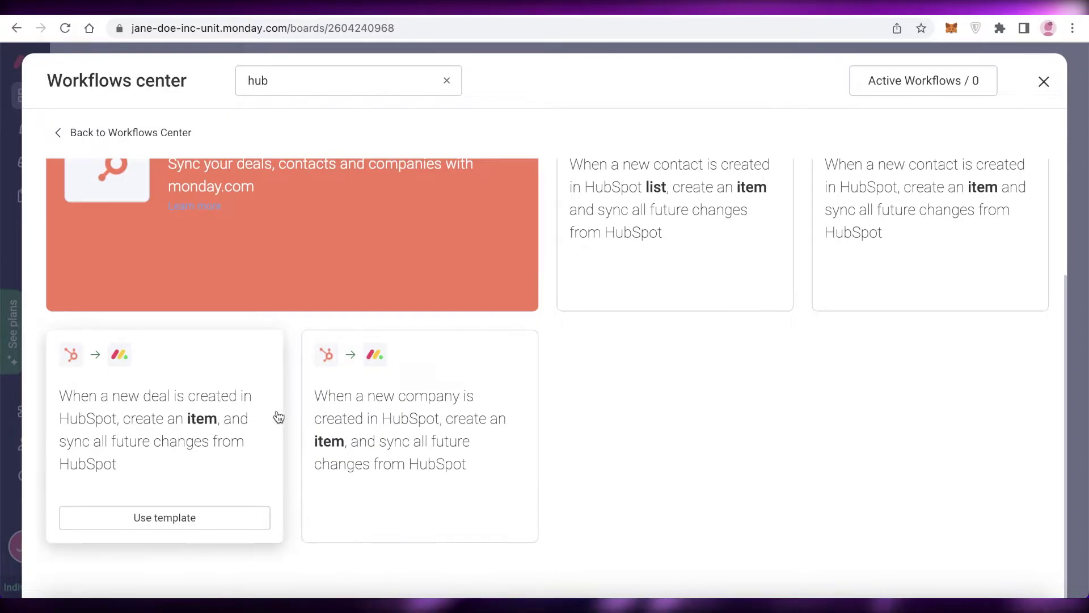
Step: Use the new-company create-item-and-sync template and connect the HubSpot account
mouse_move(426, 443)
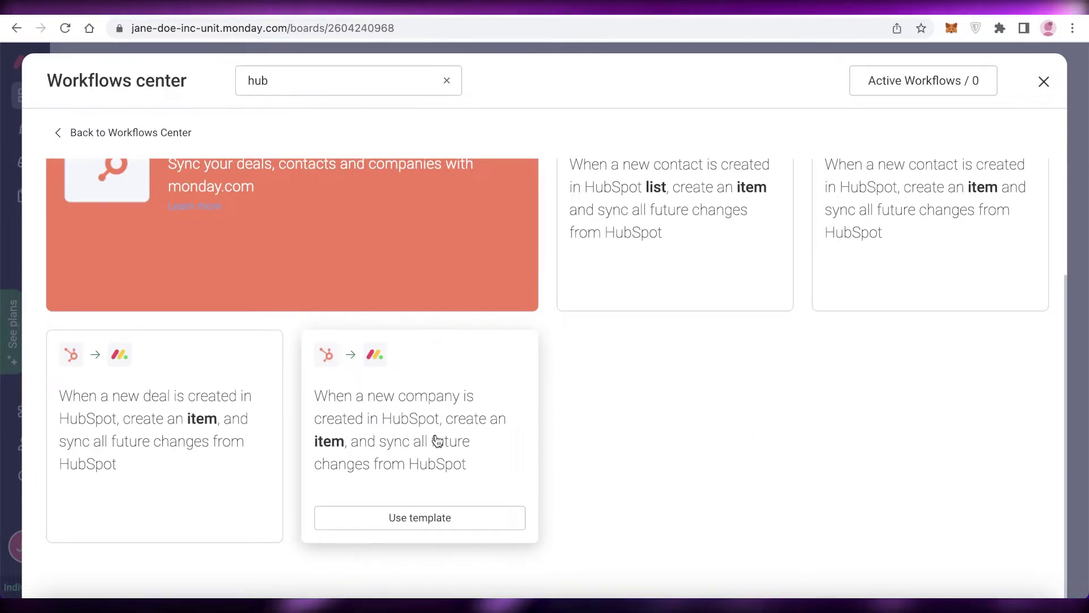
click(438, 440)
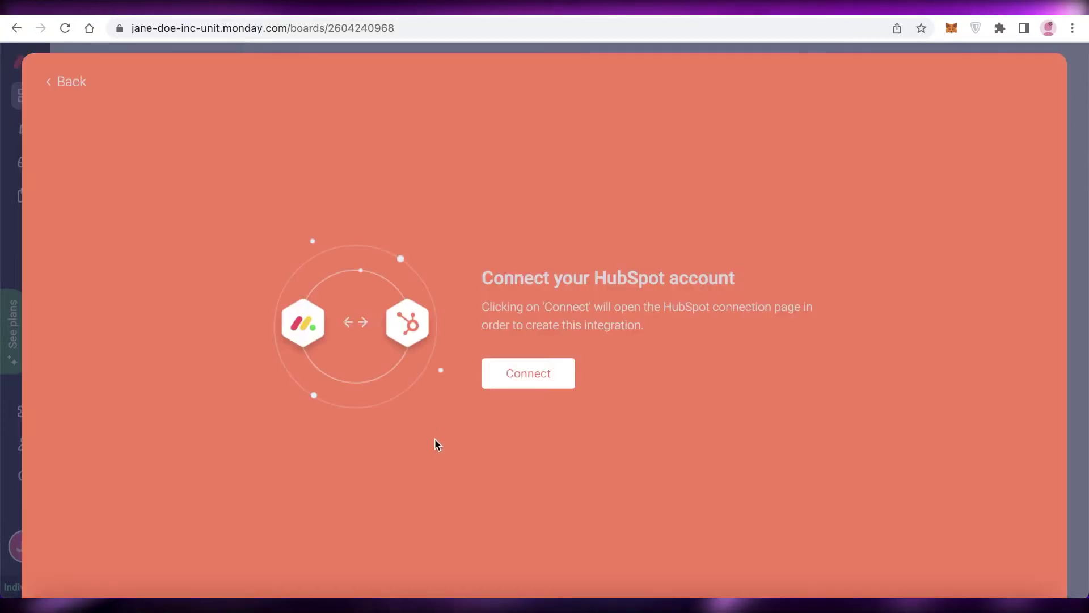
click(515, 379)
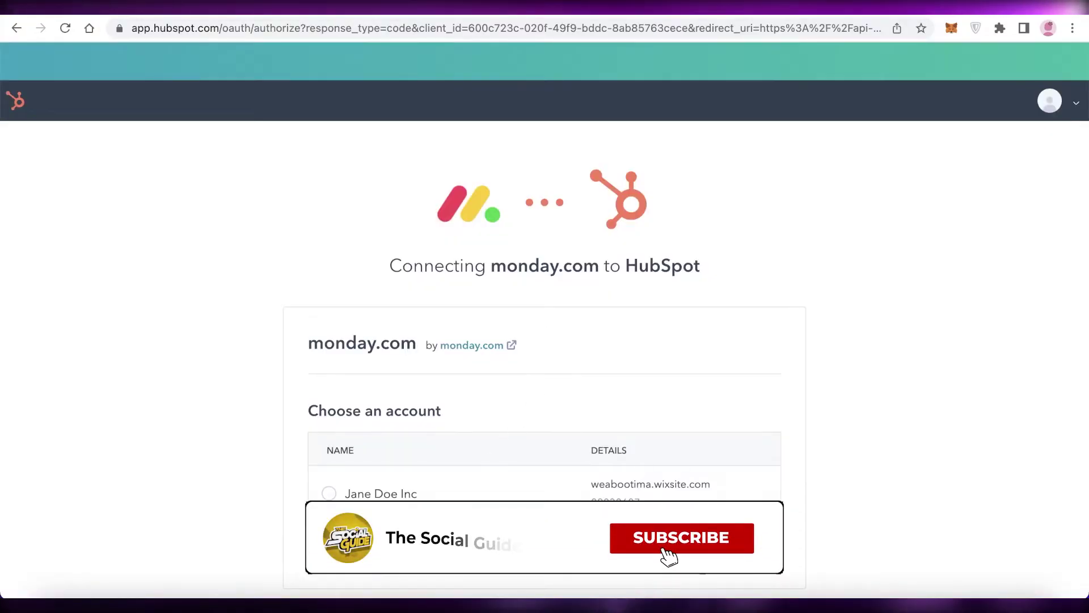
click(500, 467)
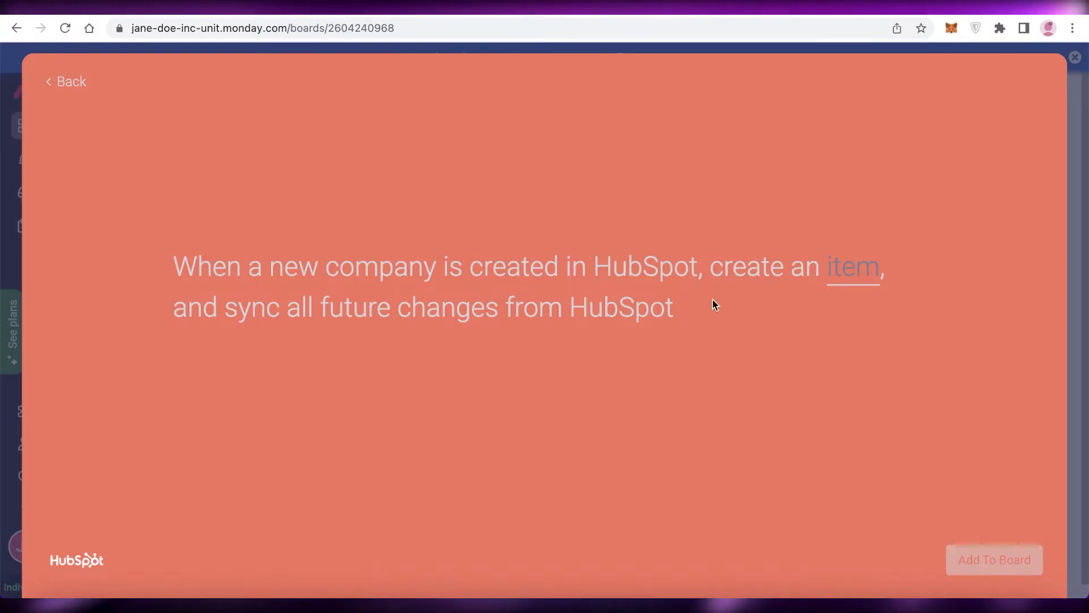
Step: Review the recipe's HubSpot column mapping, then find HubSpot's workflow templates by searching 'hubsp'
click(850, 287)
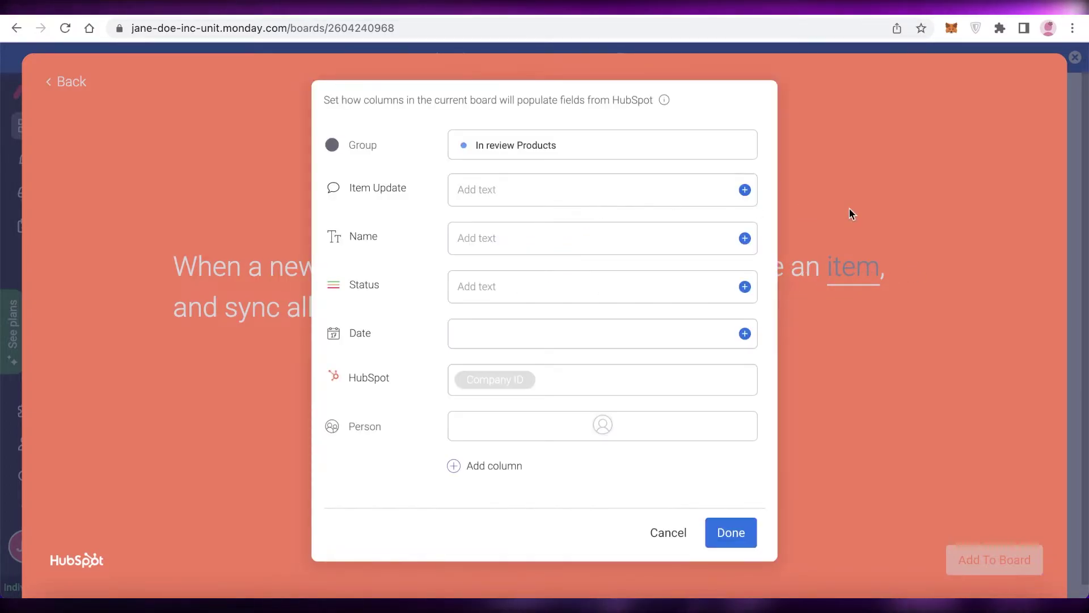
click(829, 305)
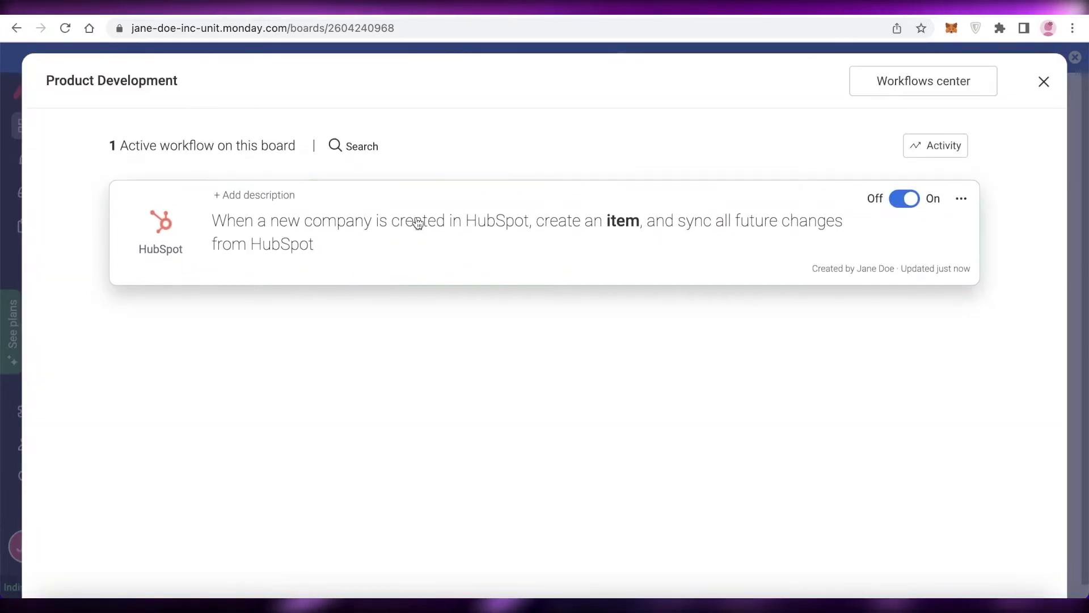
click(896, 91)
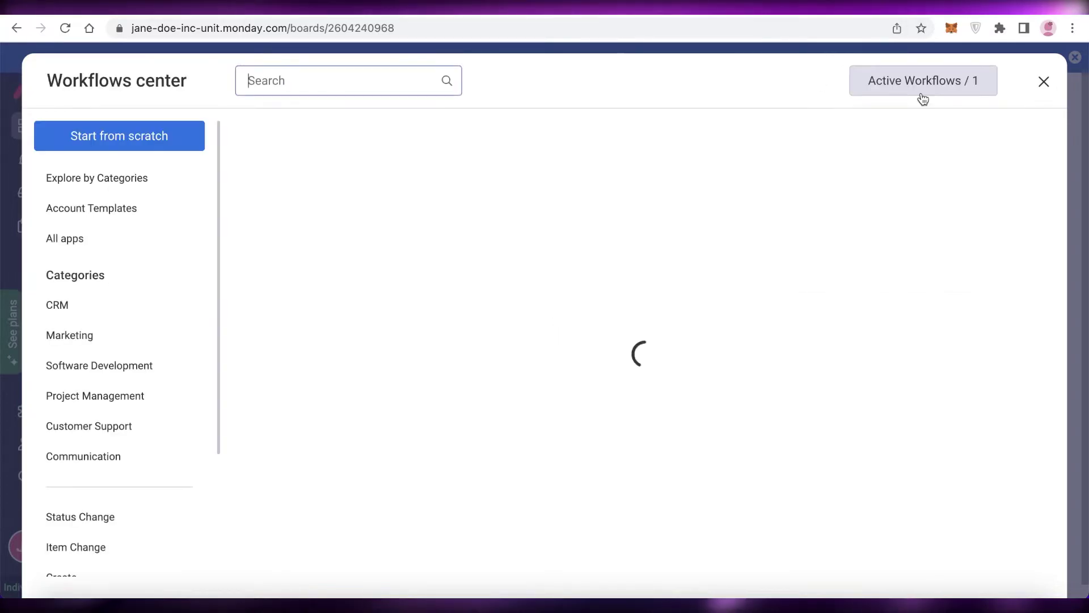
click(270, 78)
text(hubspo)
key(BackSpace)
key(BackSpace)
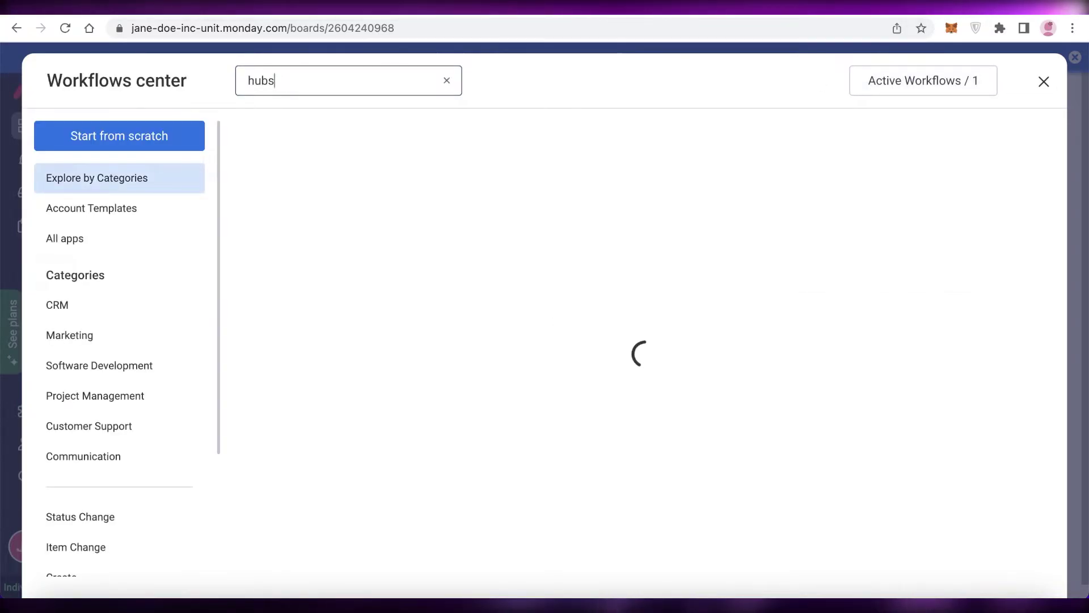
click(352, 253)
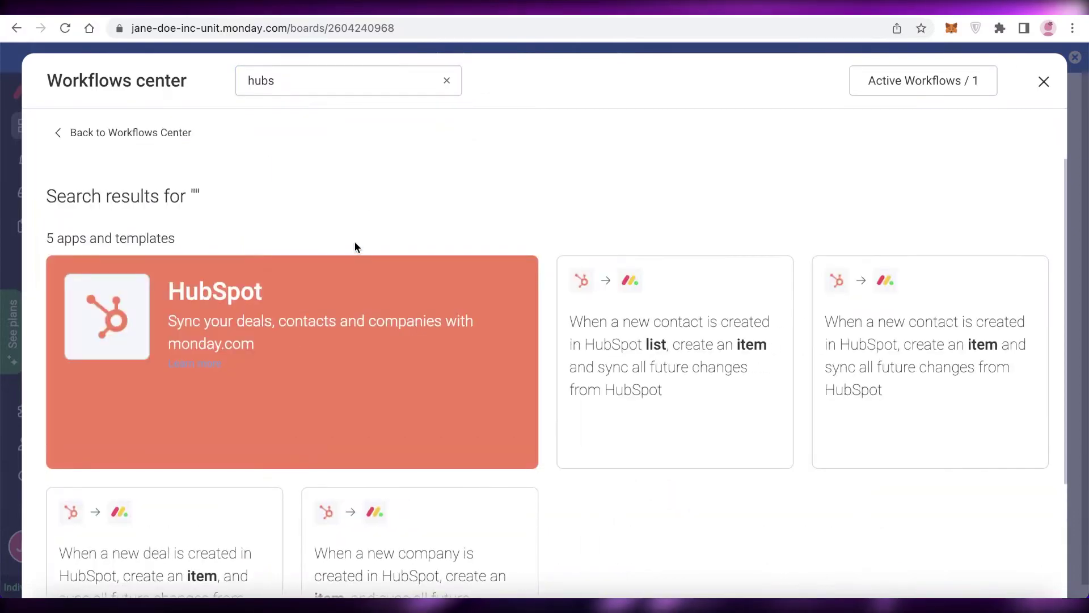
Step: Look over the HubSpot templates, close them, and go to the HubSpot website
scroll(570, 232, down, 3)
mouse_move(749, 189)
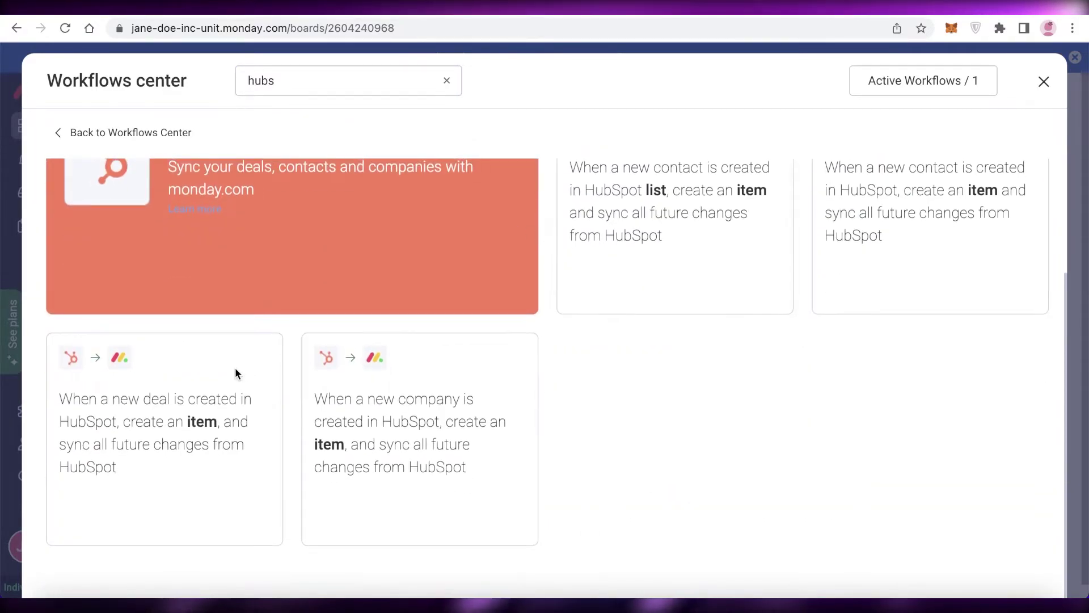
scroll(236, 372, up, 3)
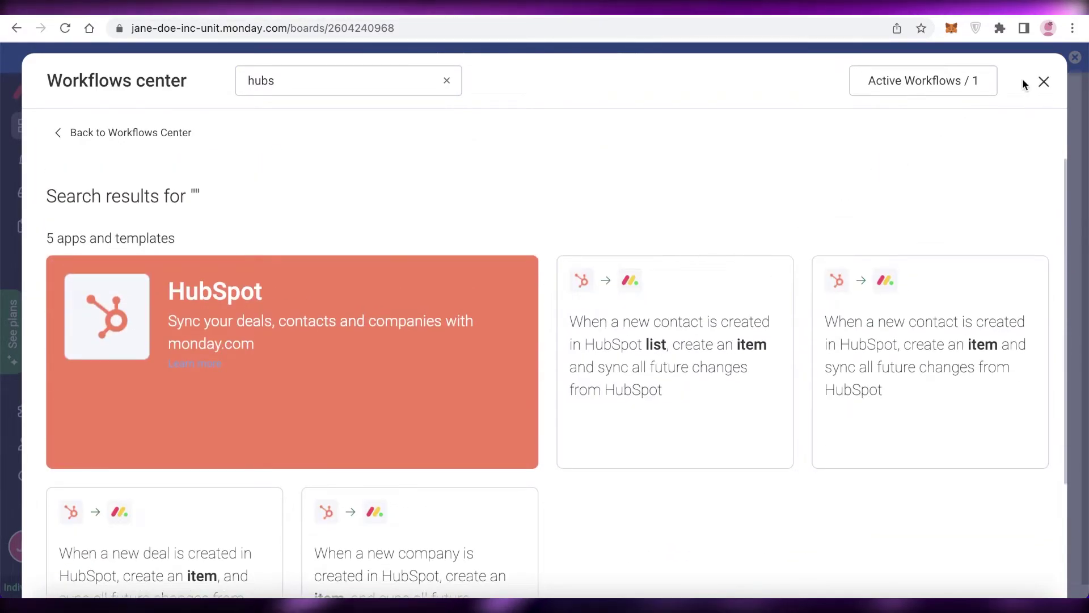
click(1045, 84)
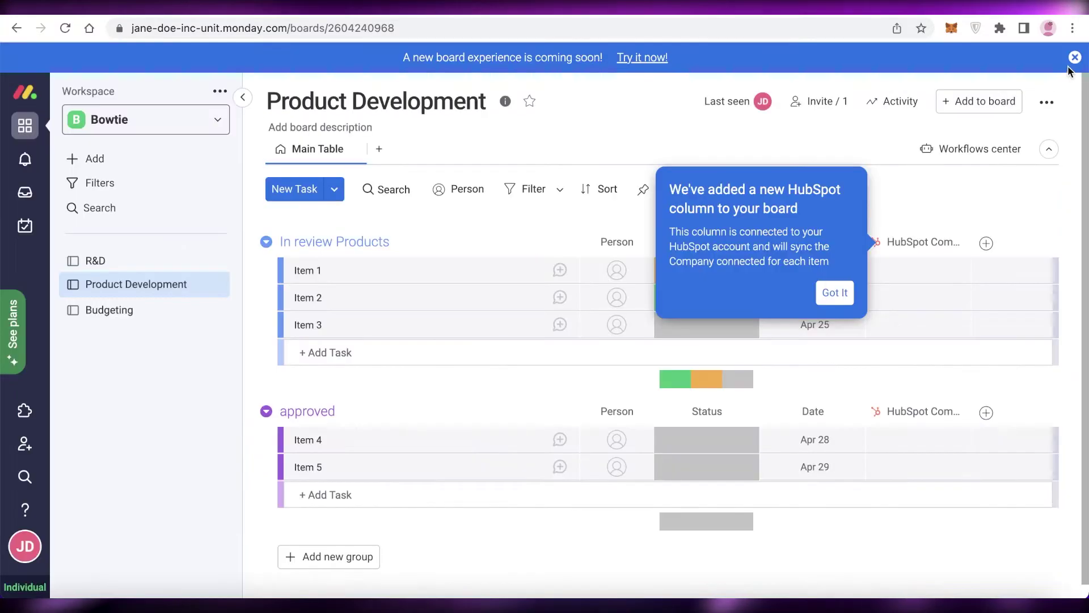
click(284, 27)
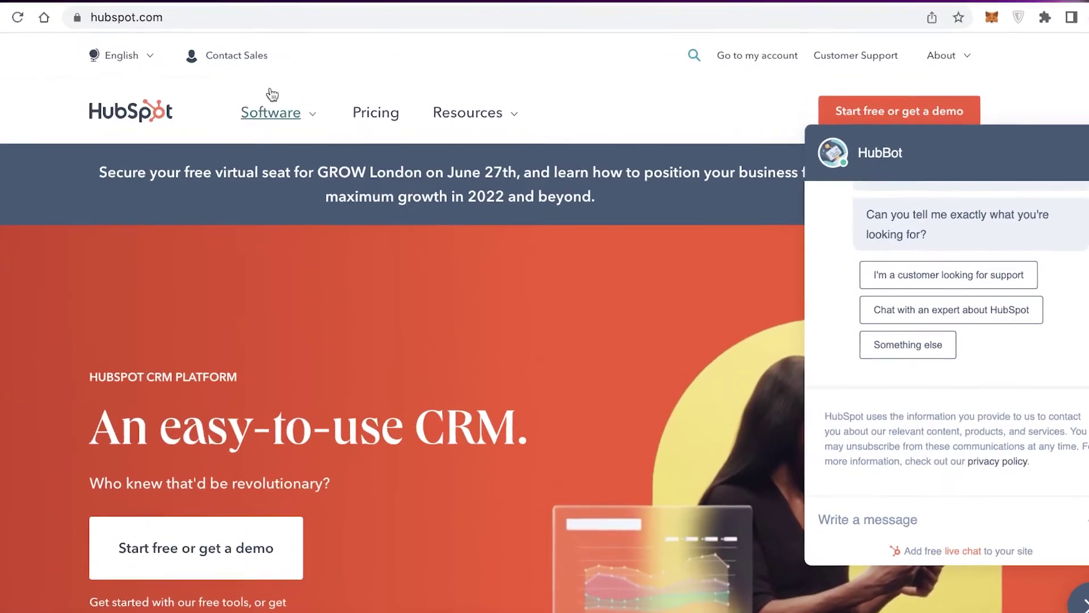
Step: Open the HubSpot account dashboard and dismiss the monday.com new HubSpot column notice
click(743, 55)
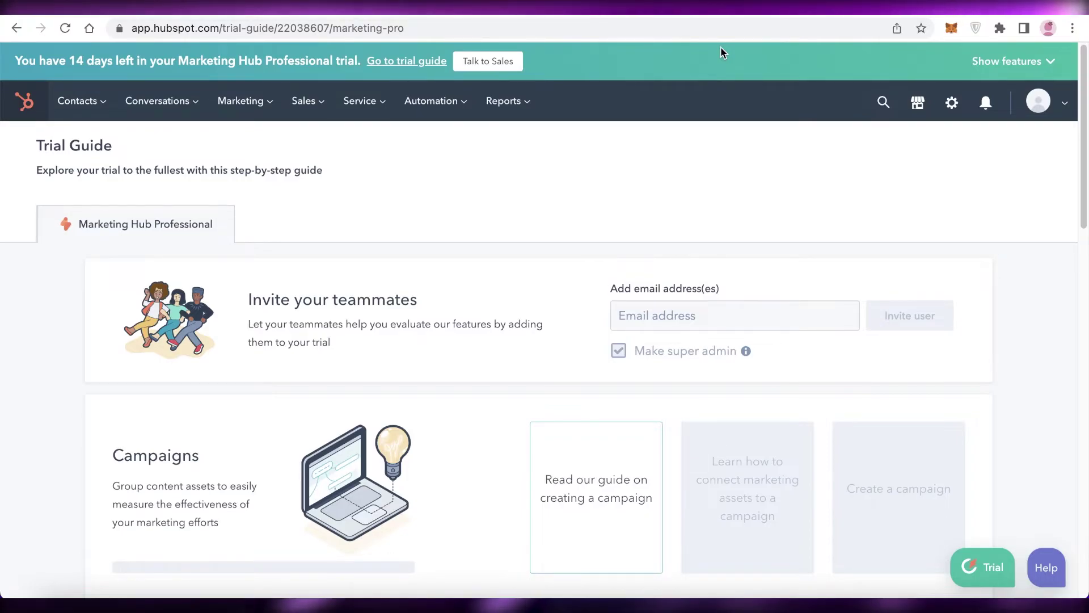
scroll(722, 57, down, 7)
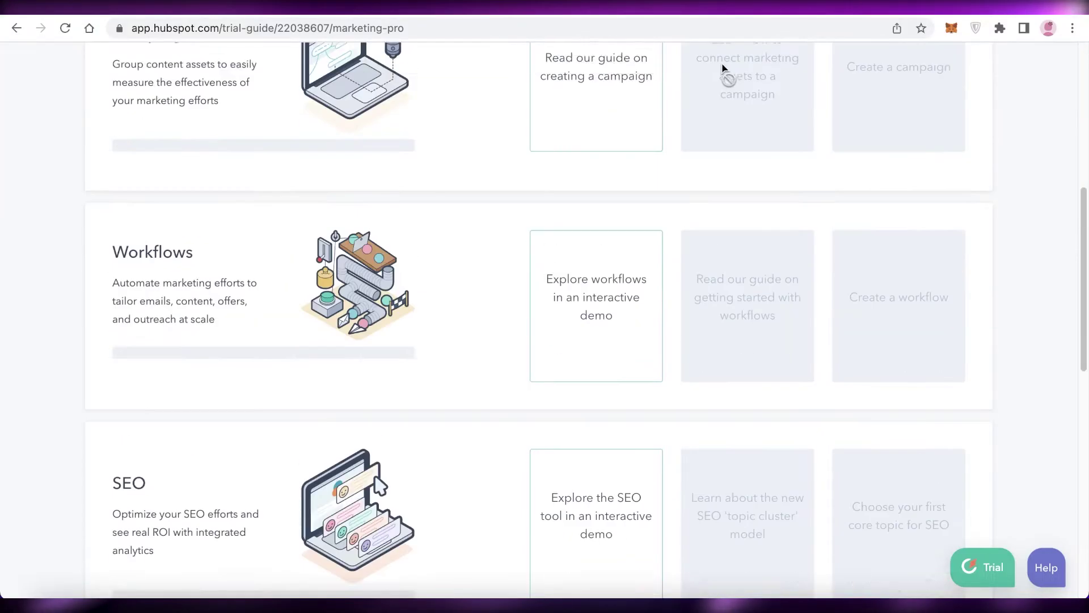
scroll(722, 76, up, 7)
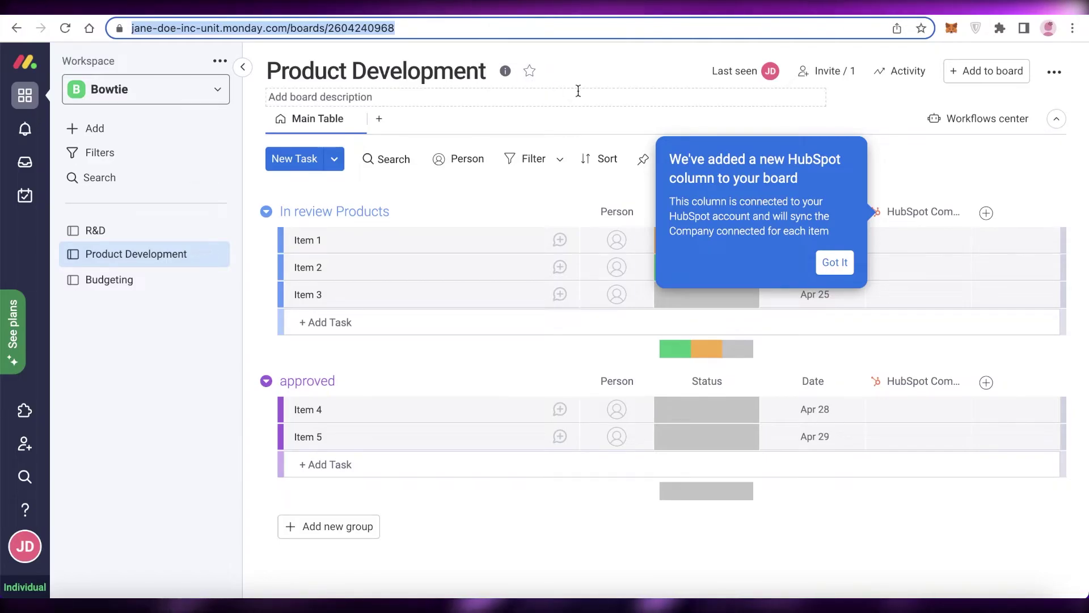
click(834, 262)
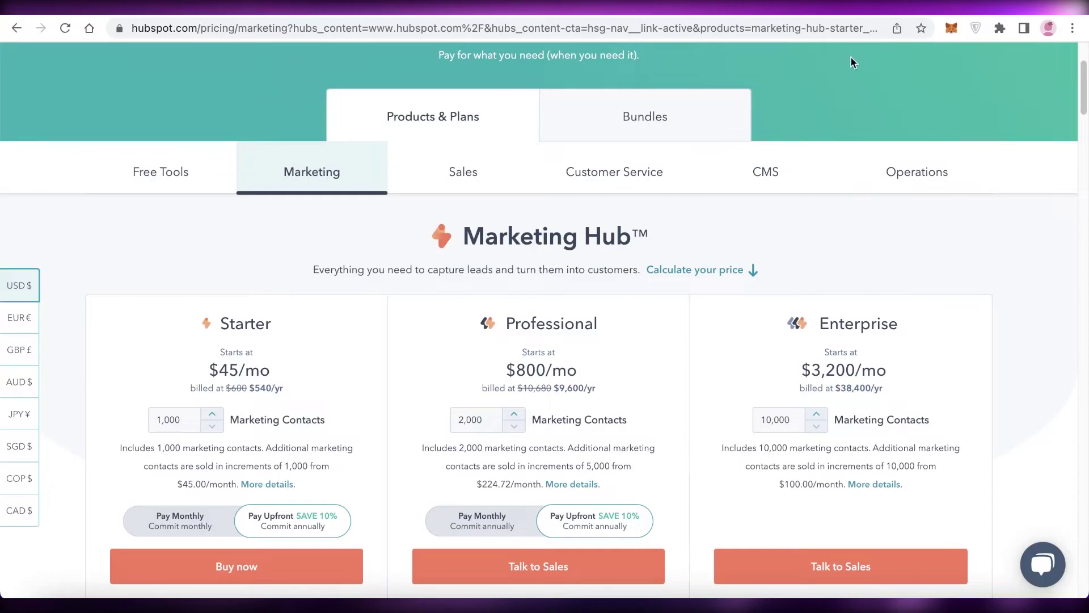
scroll(868, 114, down, 3)
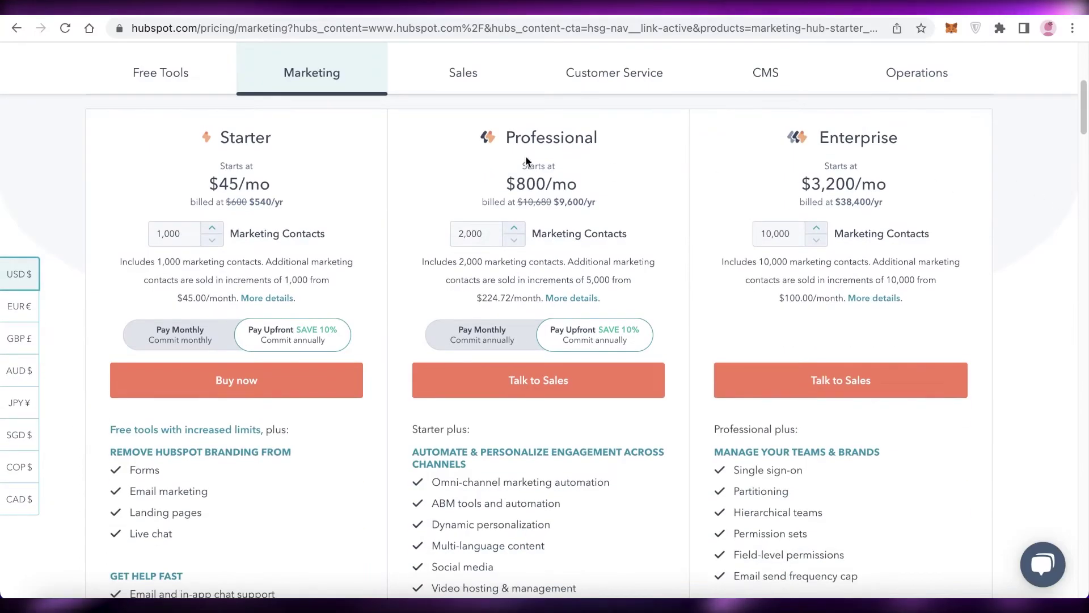
click(170, 73)
scroll(700, 219, down, 10)
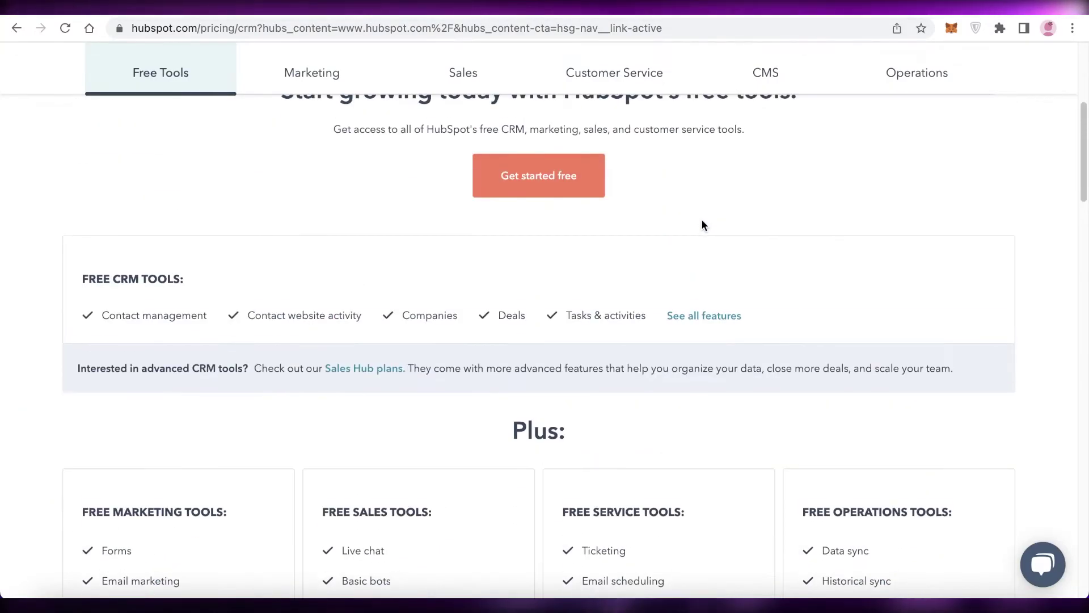
scroll(703, 223, down, 3)
scroll(702, 221, up, 7)
click(305, 234)
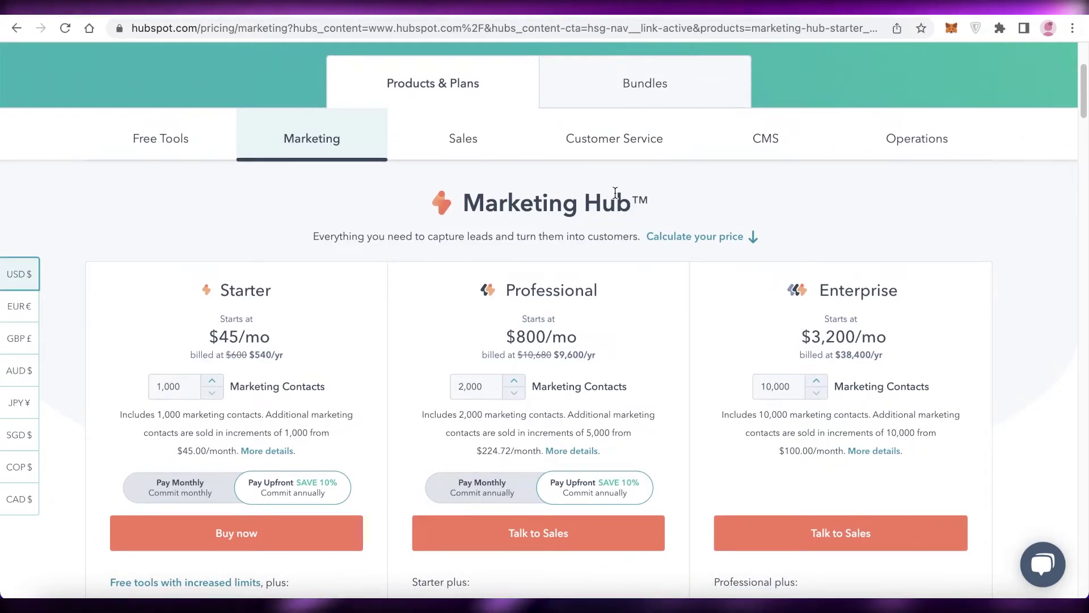
scroll(570, 170, down, 4)
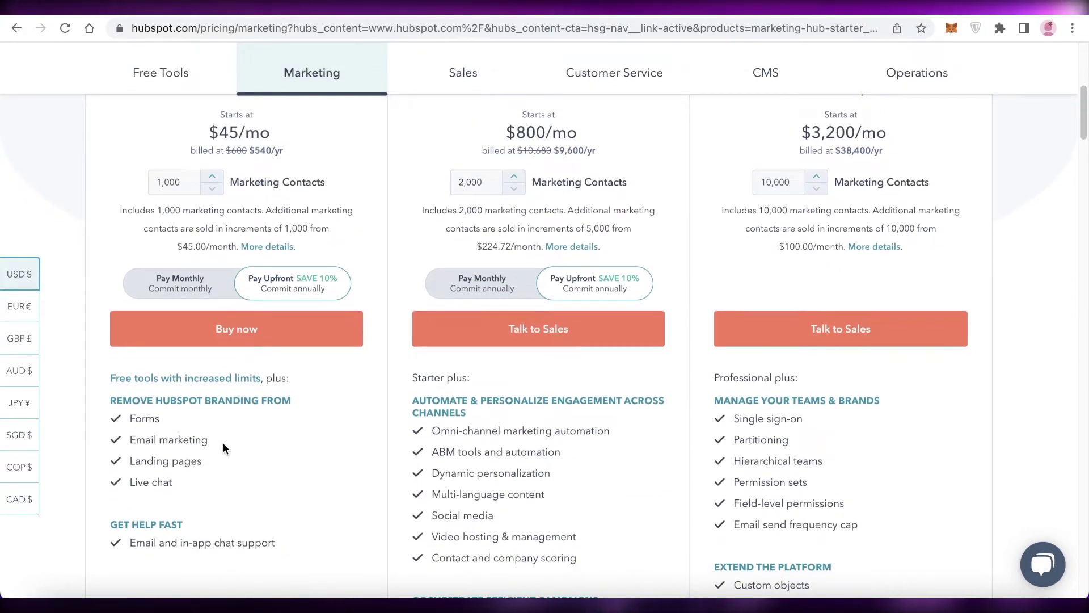
scroll(235, 456, up, 3)
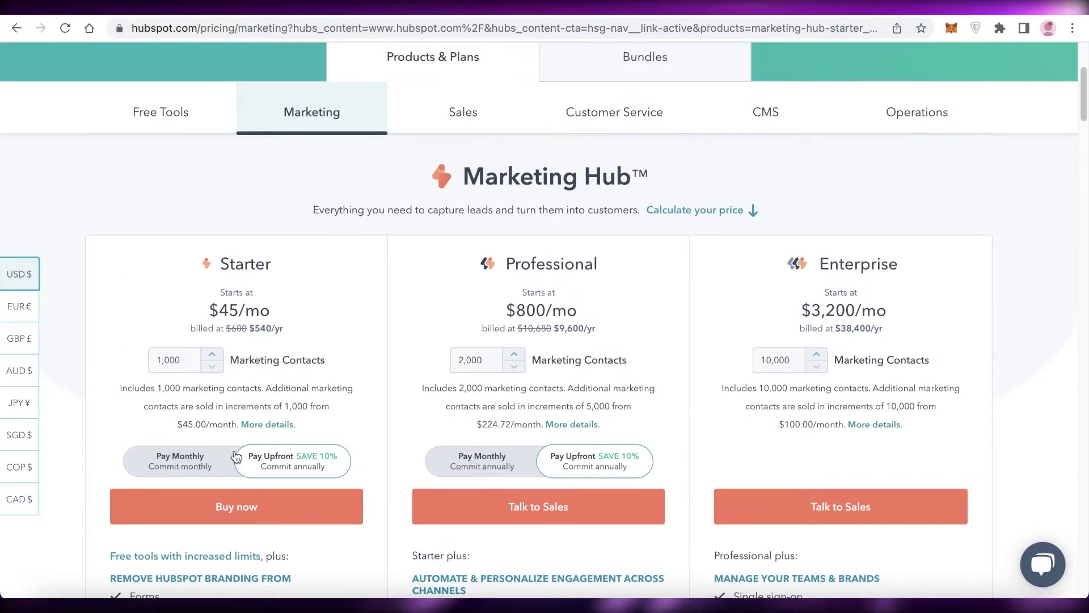
scroll(235, 455, down, 7)
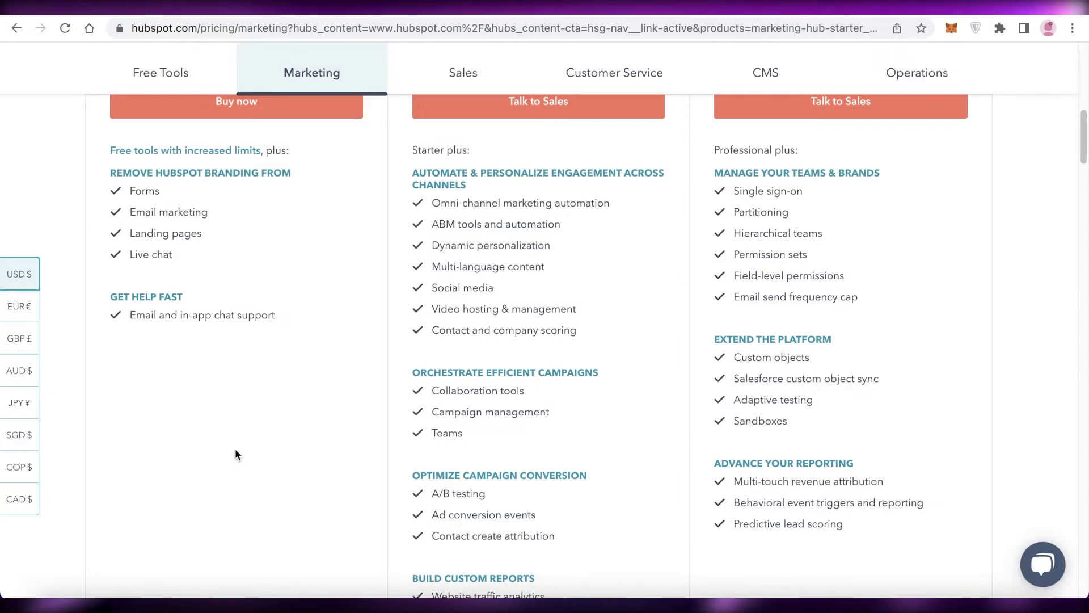
scroll(244, 451, up, 9)
scroll(494, 377, down, 6)
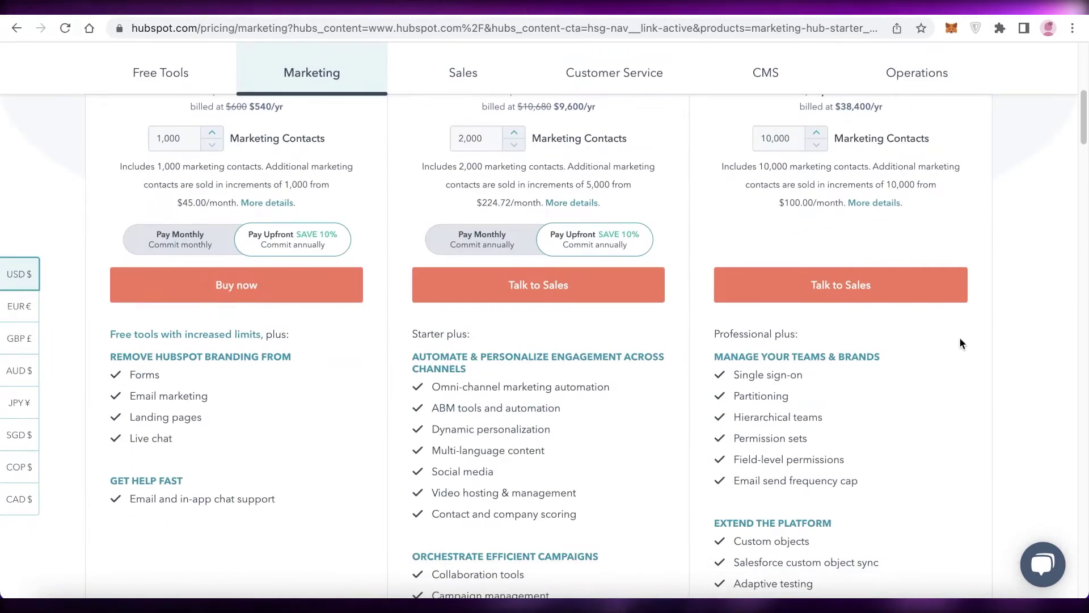
scroll(959, 343, up, 4)
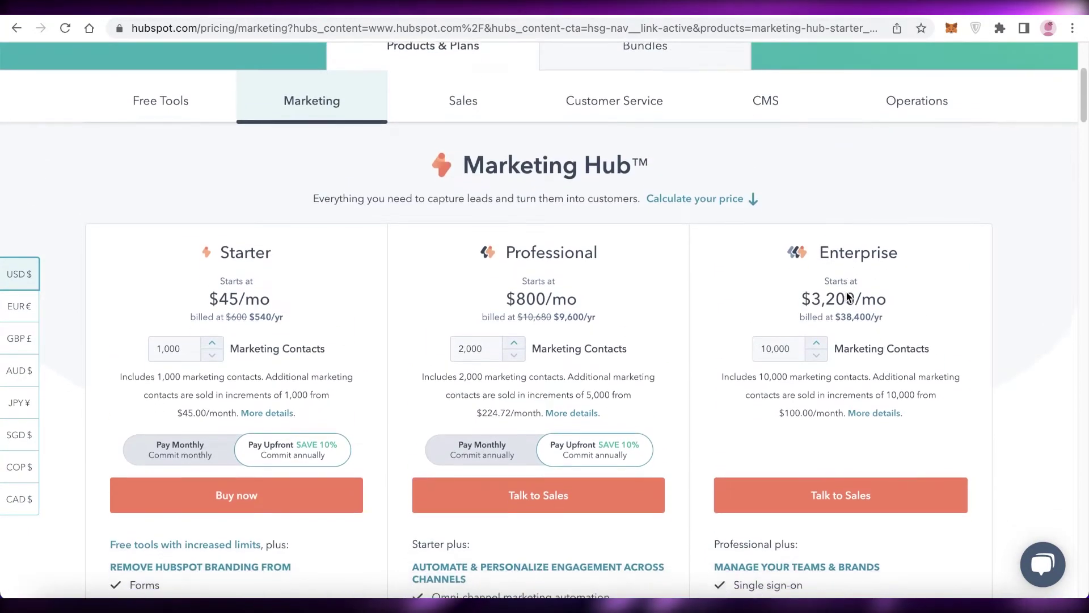
scroll(817, 281, down, 1)
scroll(808, 324, down, 1)
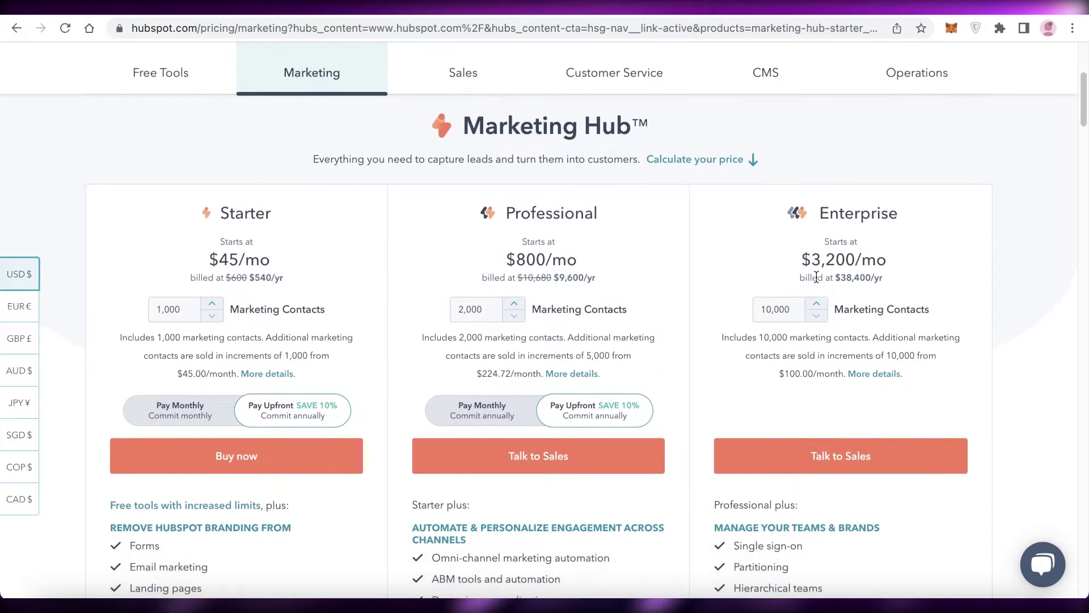